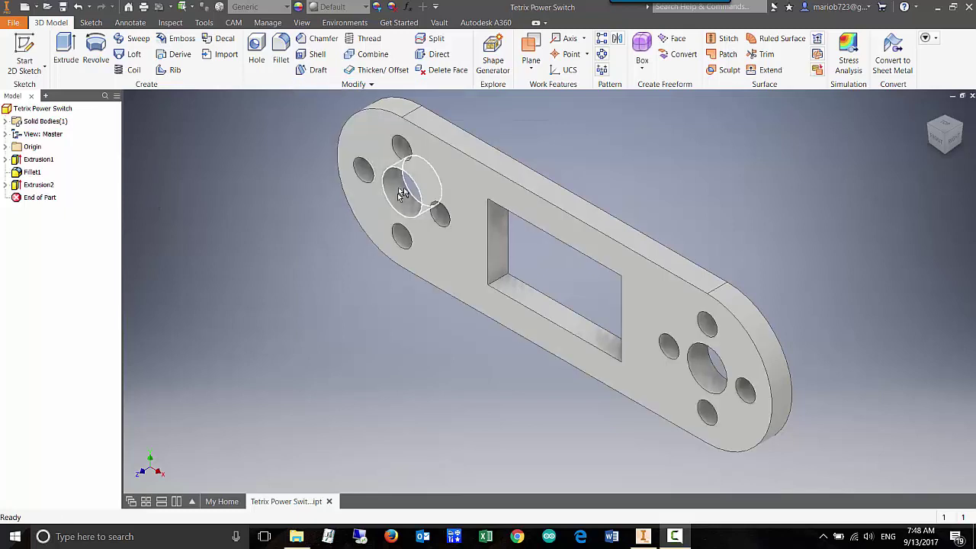
Create a milling setup whose stock has a side offset of 0.5 in and a top offset of 0 in
left_click(233, 23)
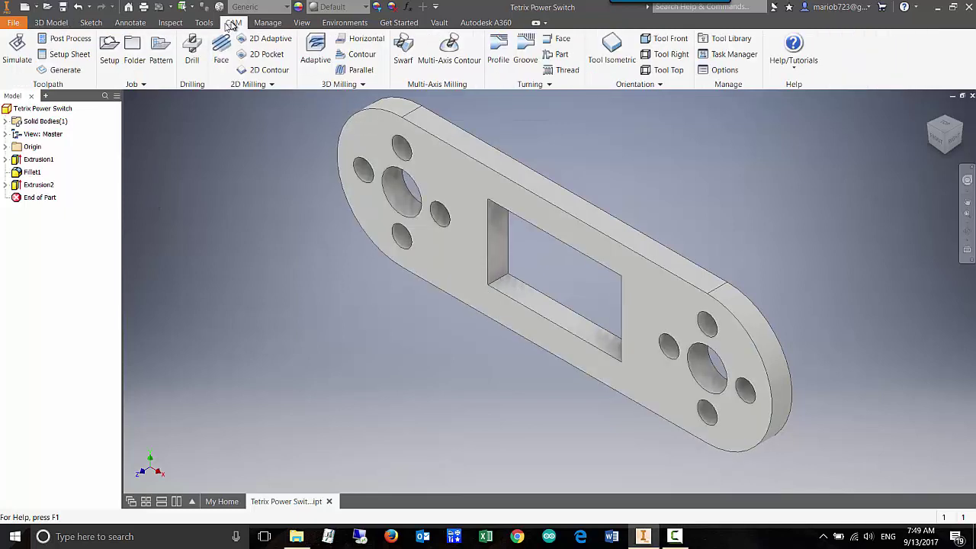
left_click(107, 51)
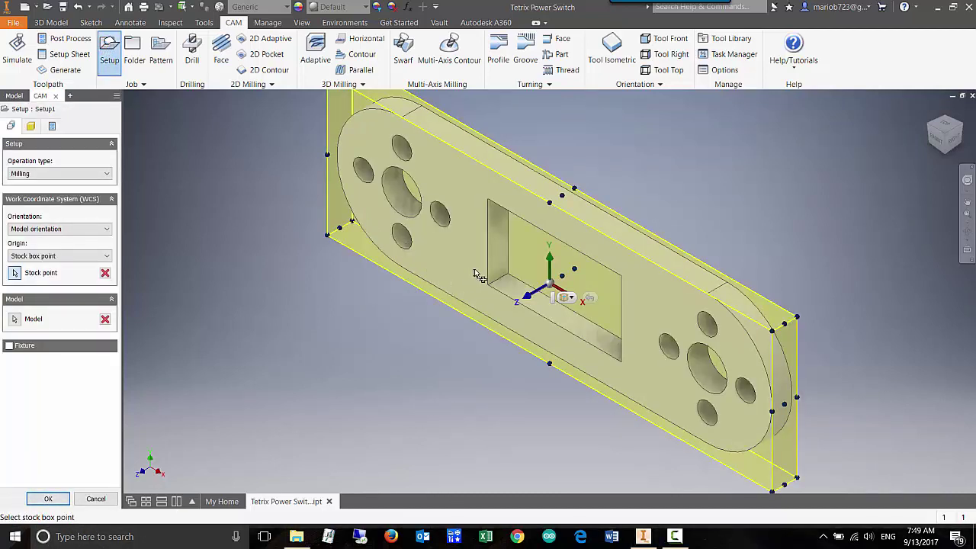
left_click(30, 127)
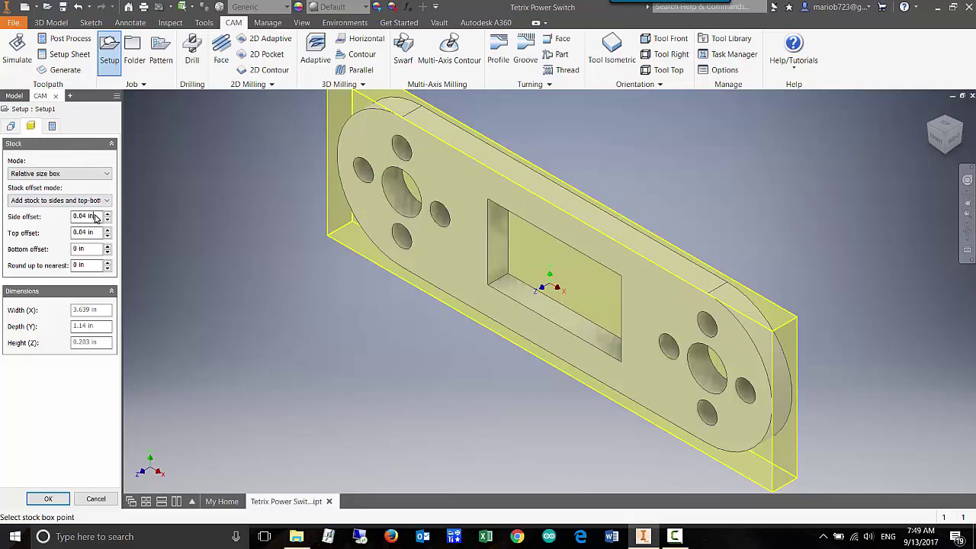
left_click_drag(96, 218, 37, 217)
type(".5")
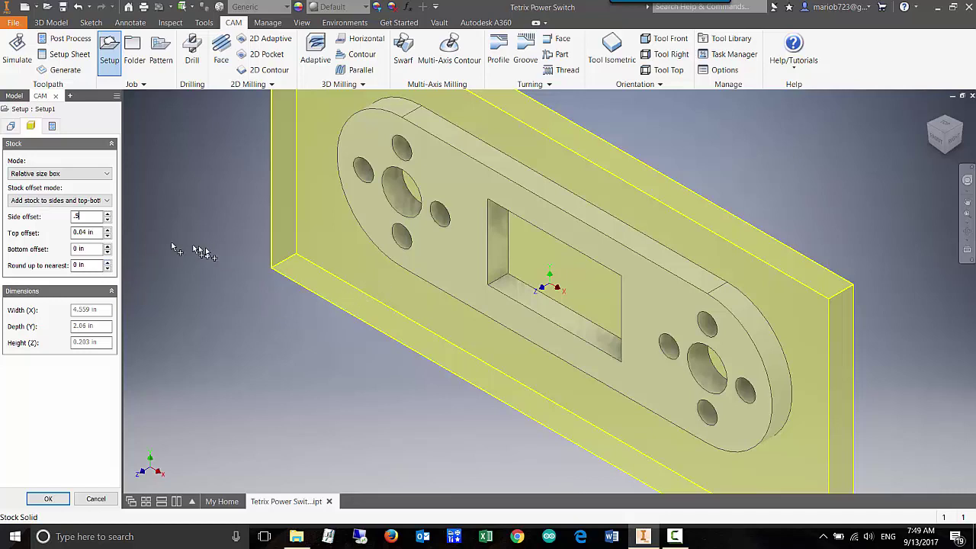
key("Tab")
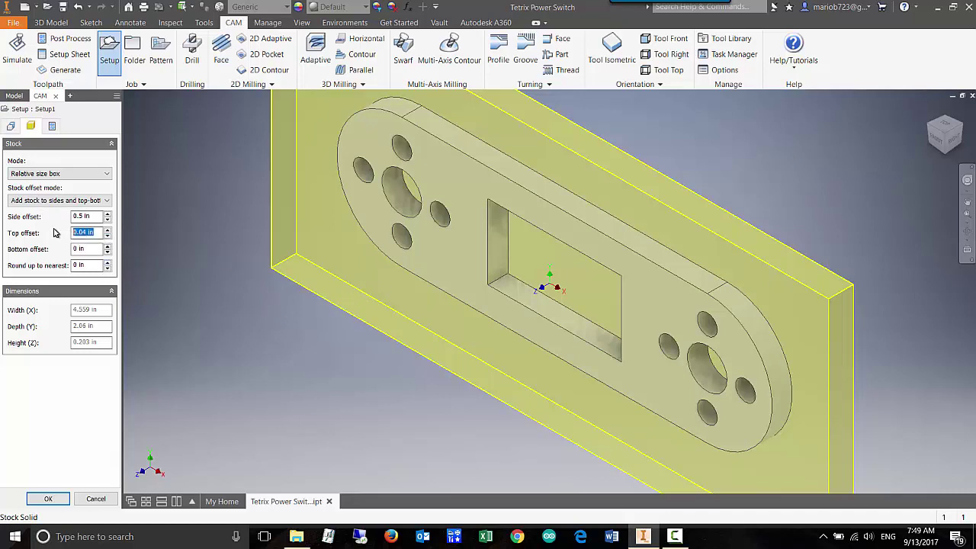
type("0")
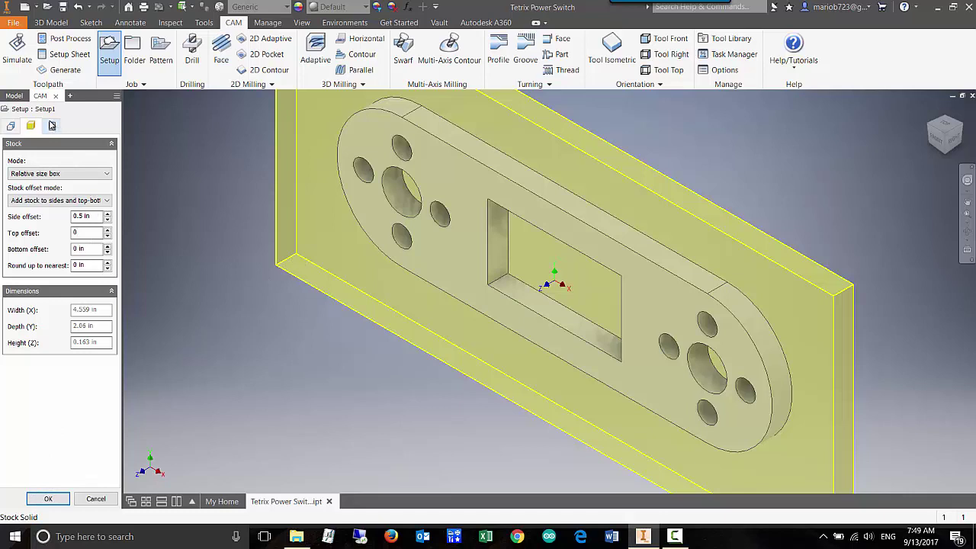
Place the setup's work coordinate origin at the lower-left corner of the stock box's front face and finish the setup
left_click(52, 125)
left_click(30, 125)
left_click(12, 126)
left_click(31, 272)
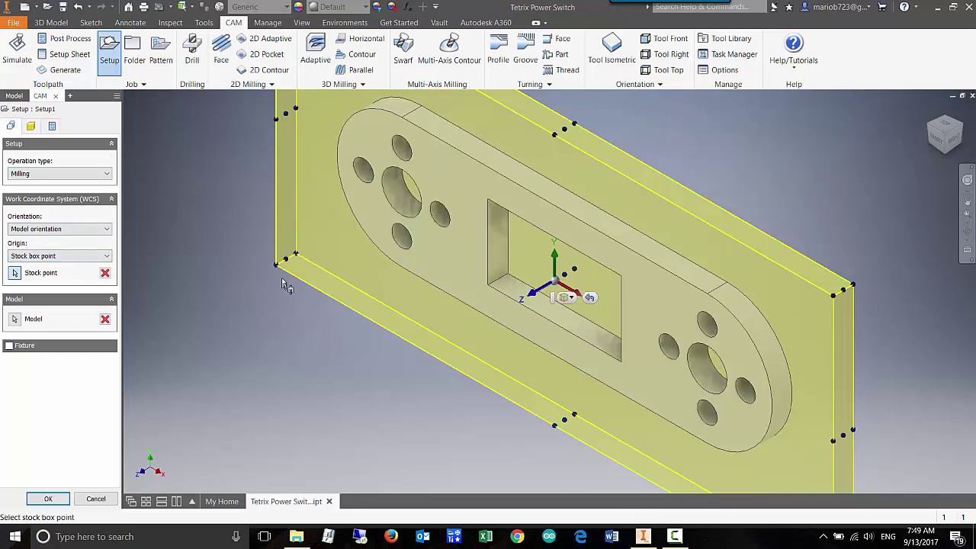
left_click(278, 266)
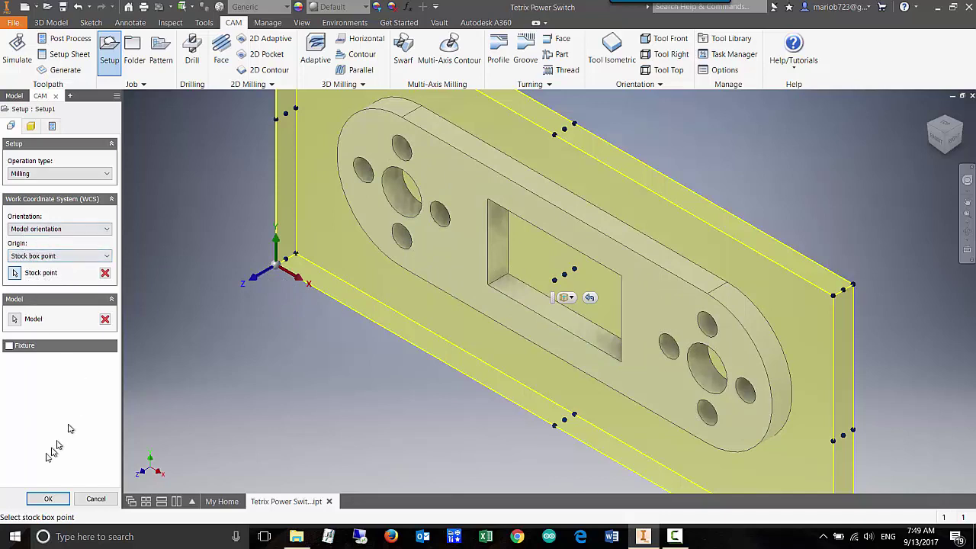
left_click(48, 499)
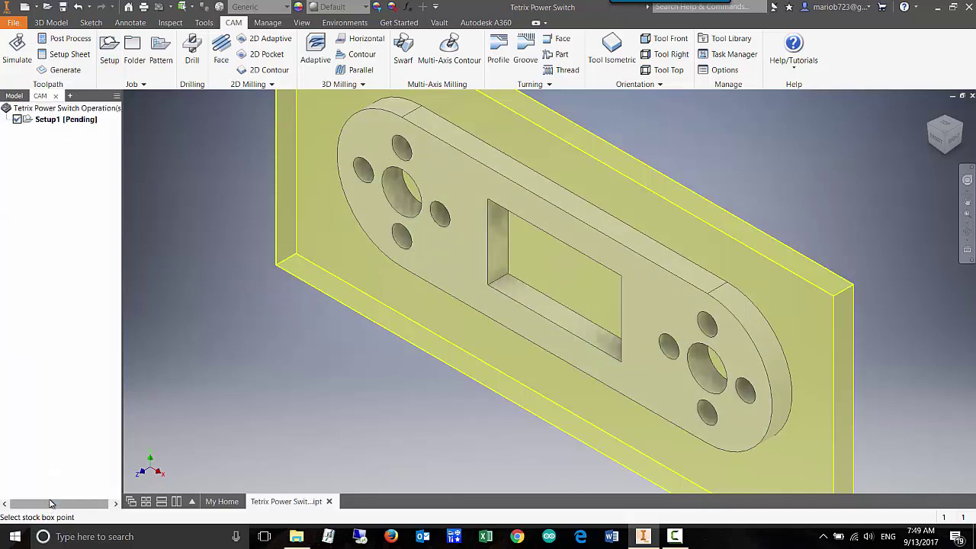
Start a 2D Contour operation and list all mills of the Inch - Plastics sample library for its tool
left_click(936, 146)
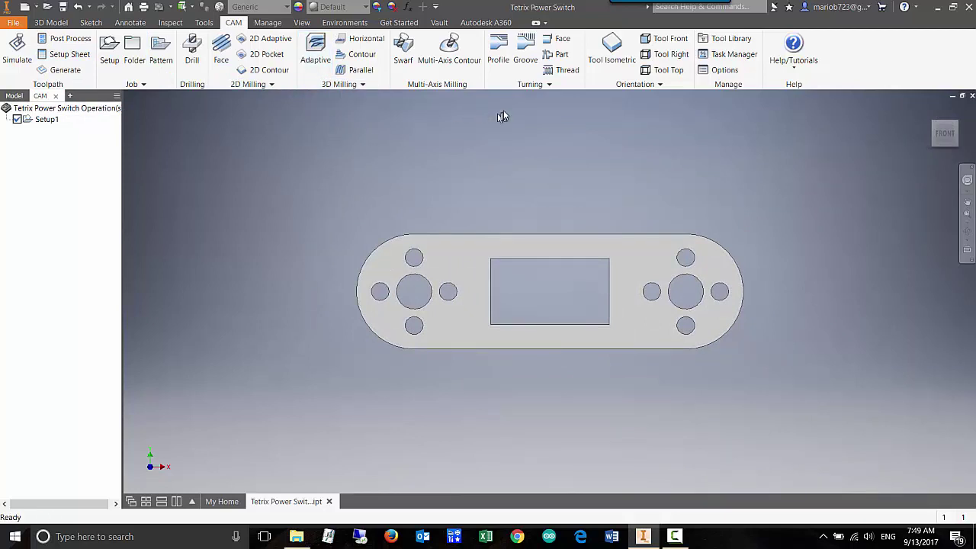
left_click(273, 70)
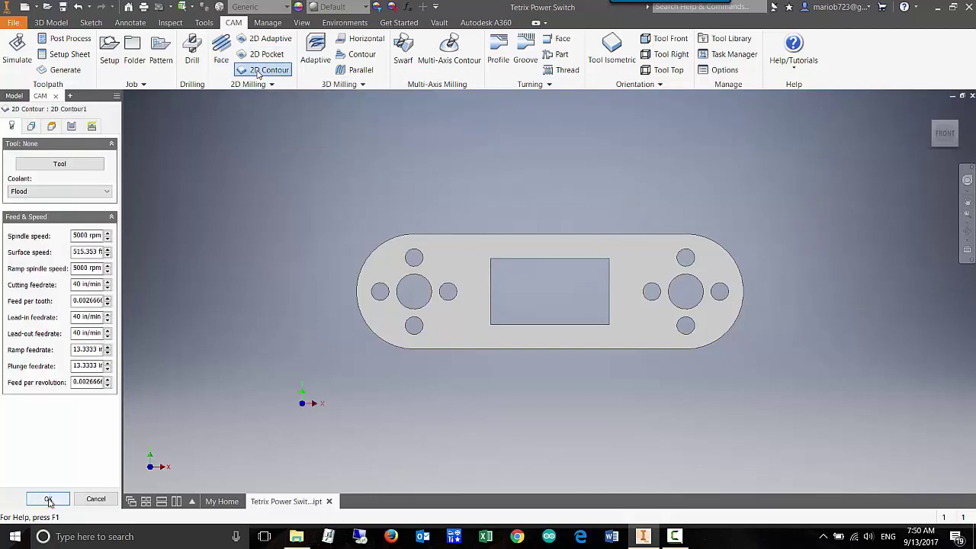
left_click(61, 166)
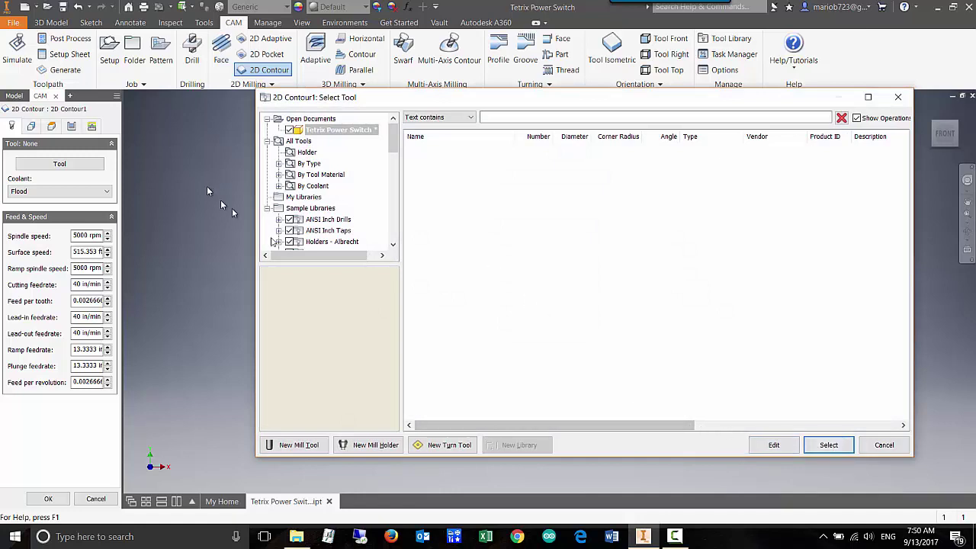
left_click(393, 249)
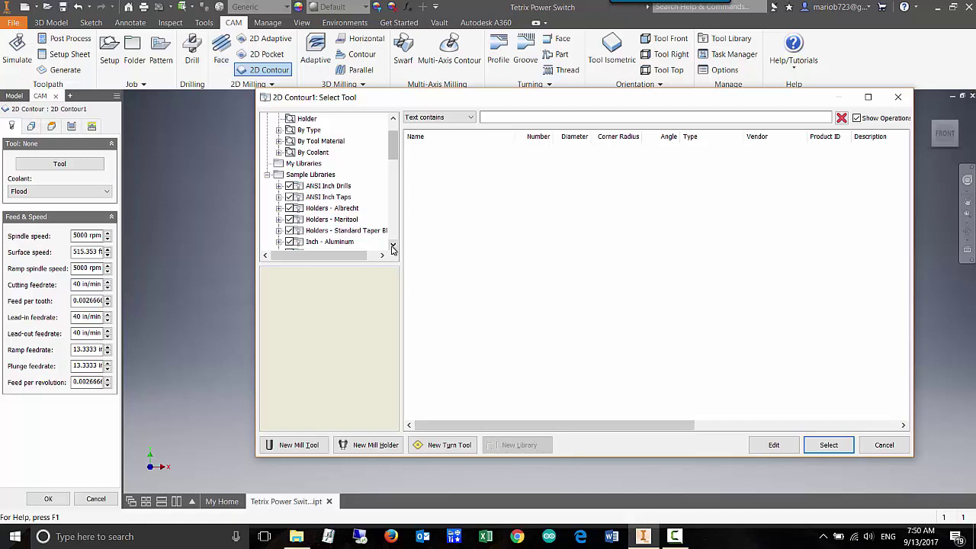
left_click(393, 248)
left_click(393, 248)
left_click(392, 249)
left_click(393, 249)
left_click(393, 248)
left_click(393, 244)
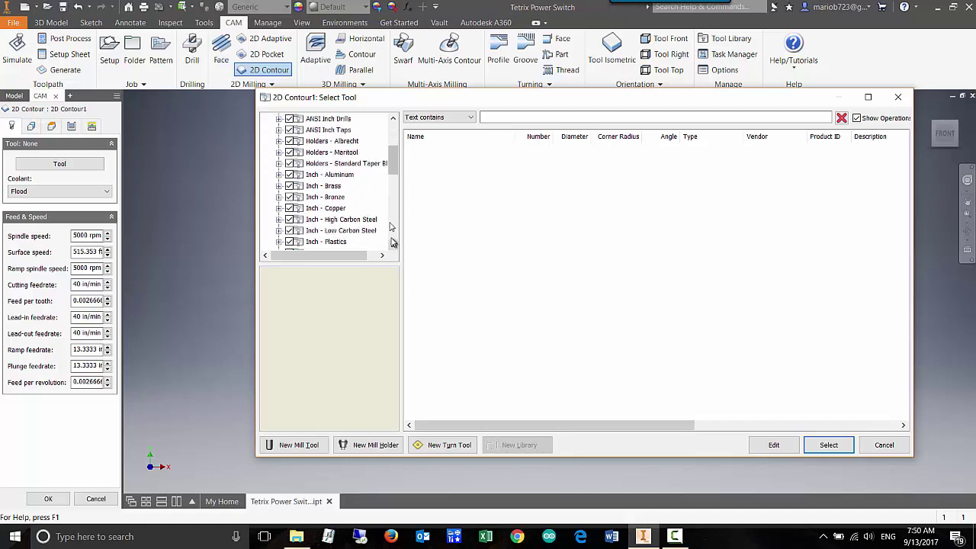
mouse_move(393, 161)
left_mouse_down()
mouse_move(393, 150)
mouse_move(393, 174)
left_mouse_up()
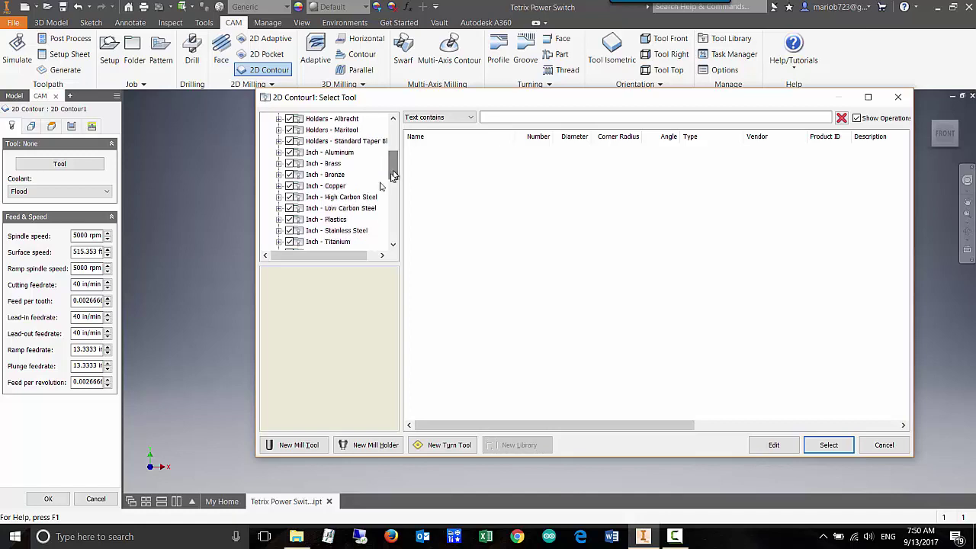
left_click(280, 220)
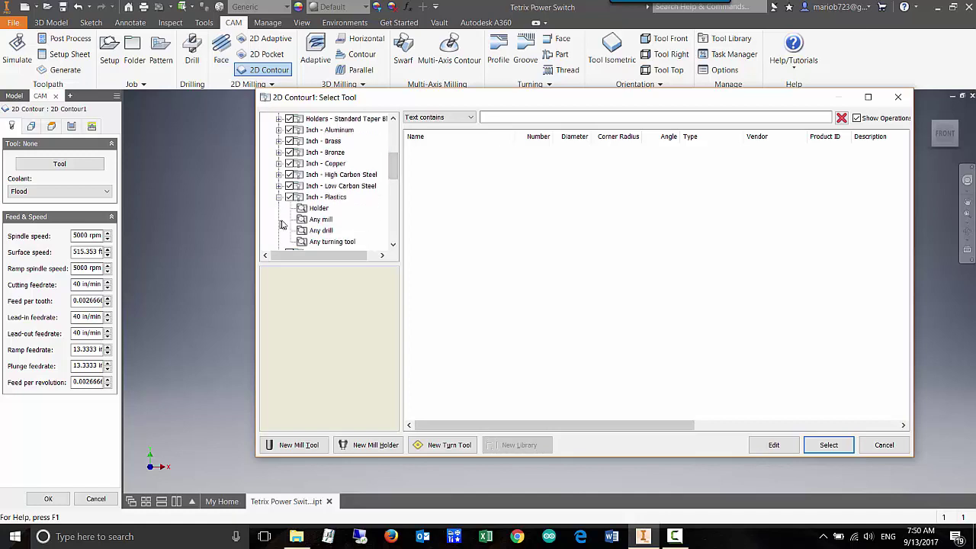
left_click(321, 220)
Choose the 1/8" flat endmill for the contour operation and set its spindle speed to 4500 rpm
scroll(507, 279, "down", 3)
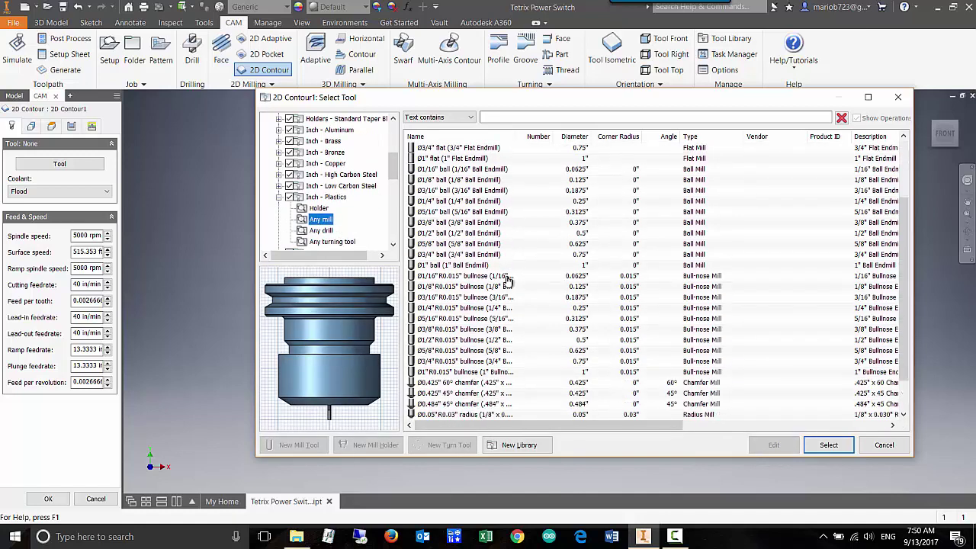
scroll(509, 281, "up", 1)
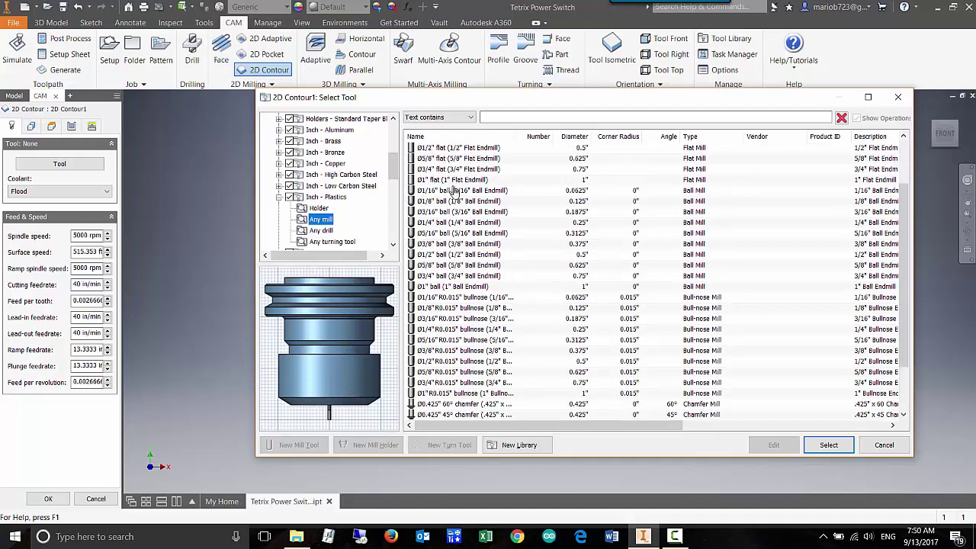
scroll(465, 219, "up", 2)
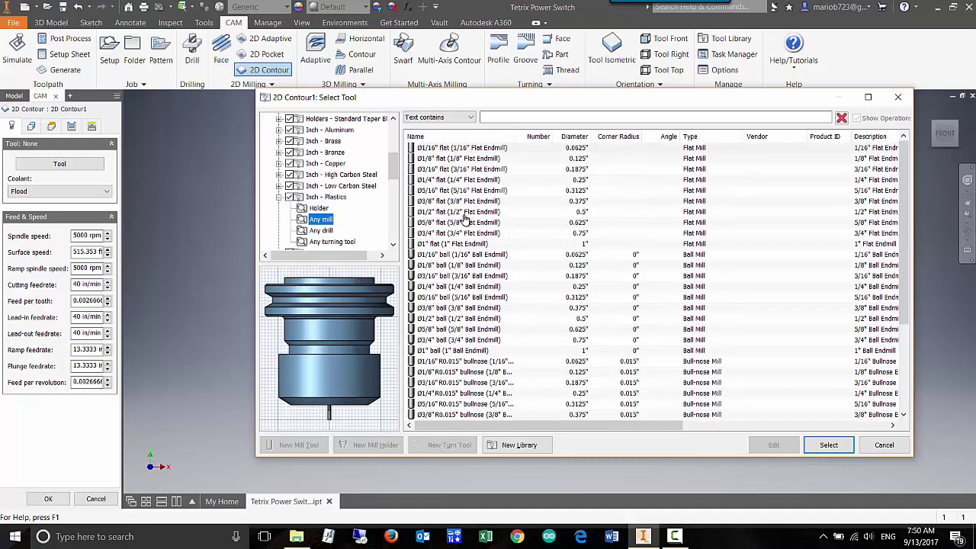
left_click(446, 158)
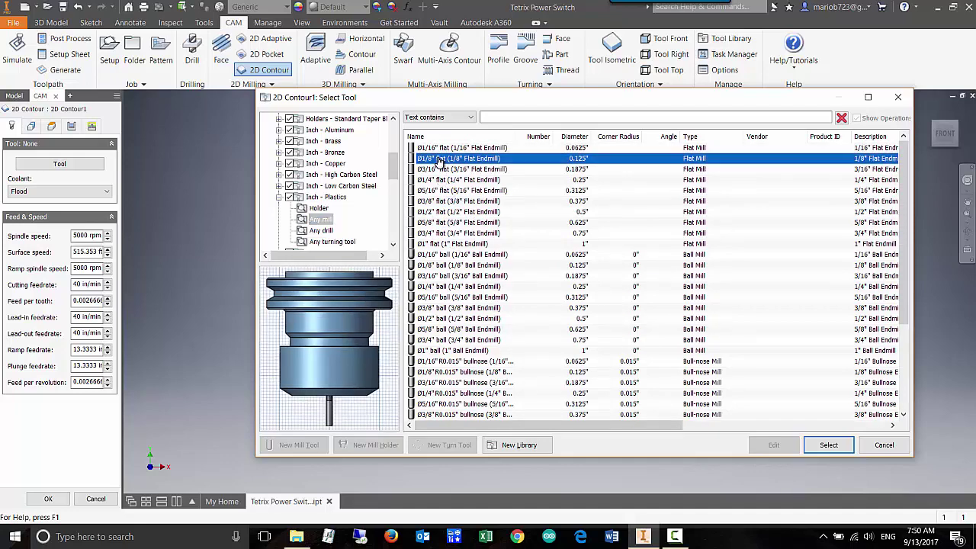
left_click(839, 445)
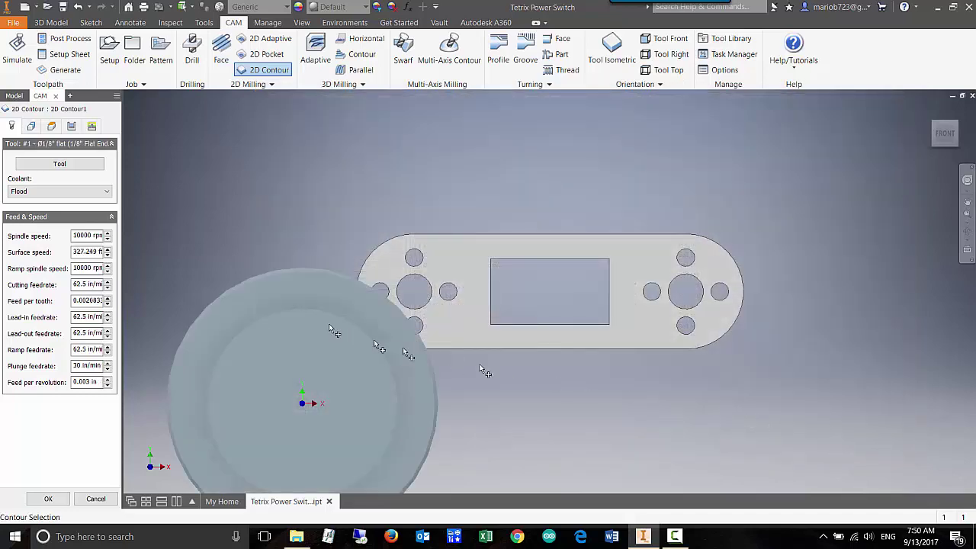
left_click(86, 239)
type("4500")
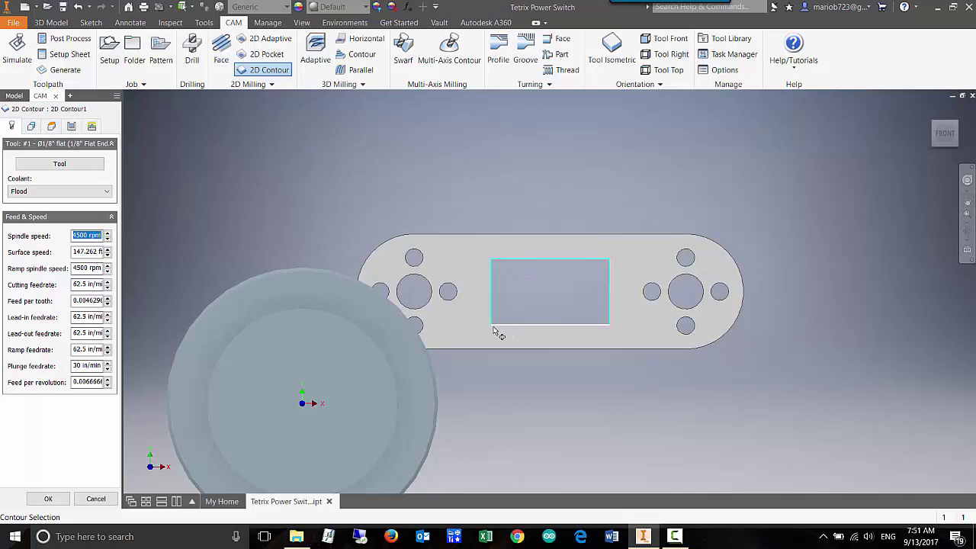
Select the bottom edge loop of the rectangular cutout as the contour and enable Multiple Depths for its passes
middle_click_drag(493, 331, 440, 296, "shift")
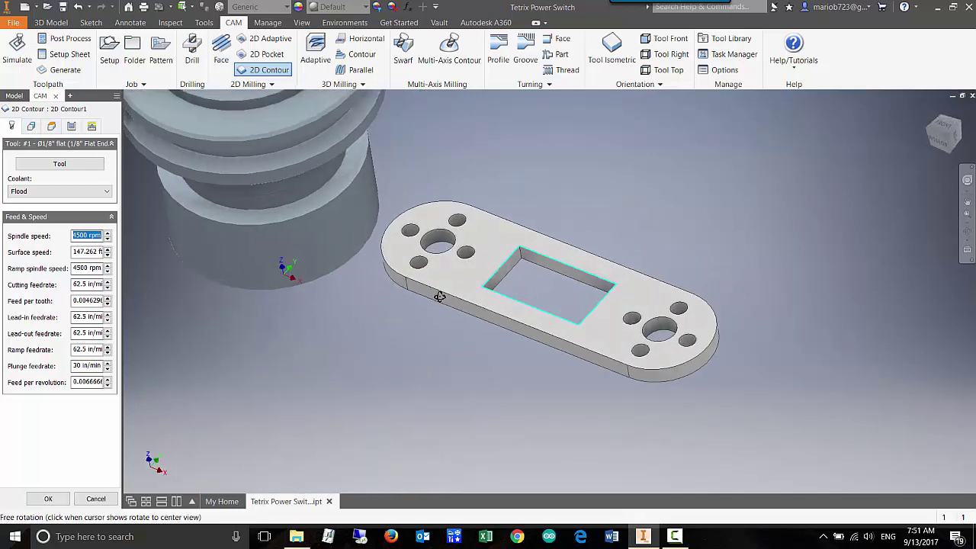
left_click(546, 275)
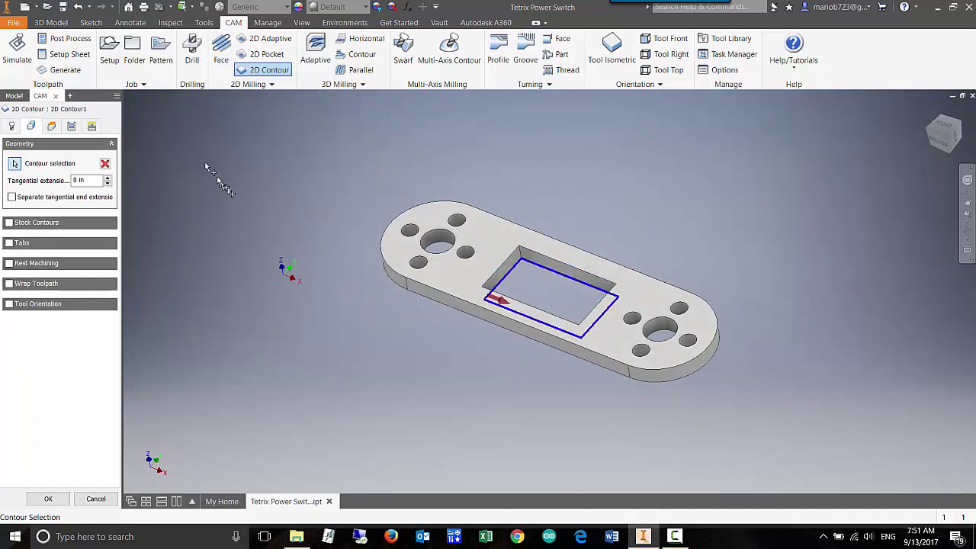
left_click(71, 127)
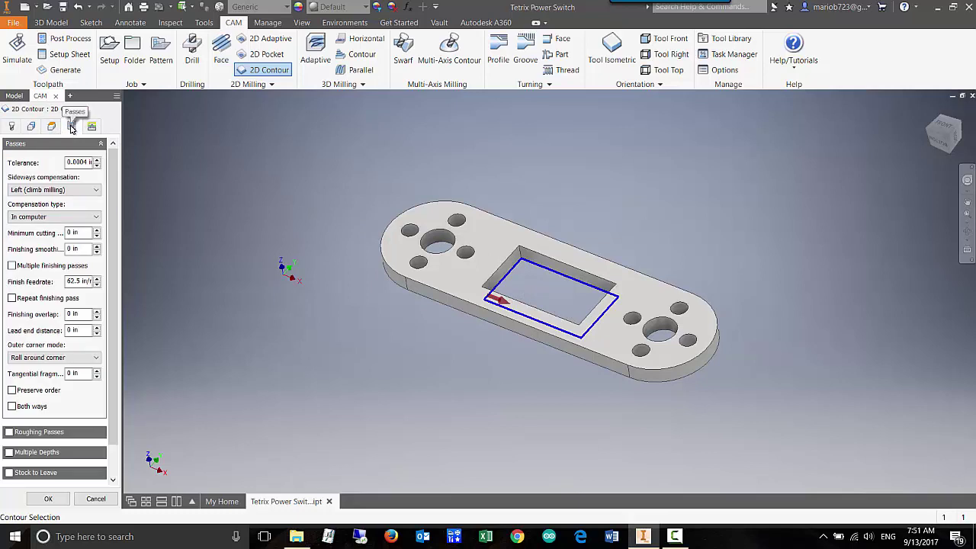
left_click(9, 453)
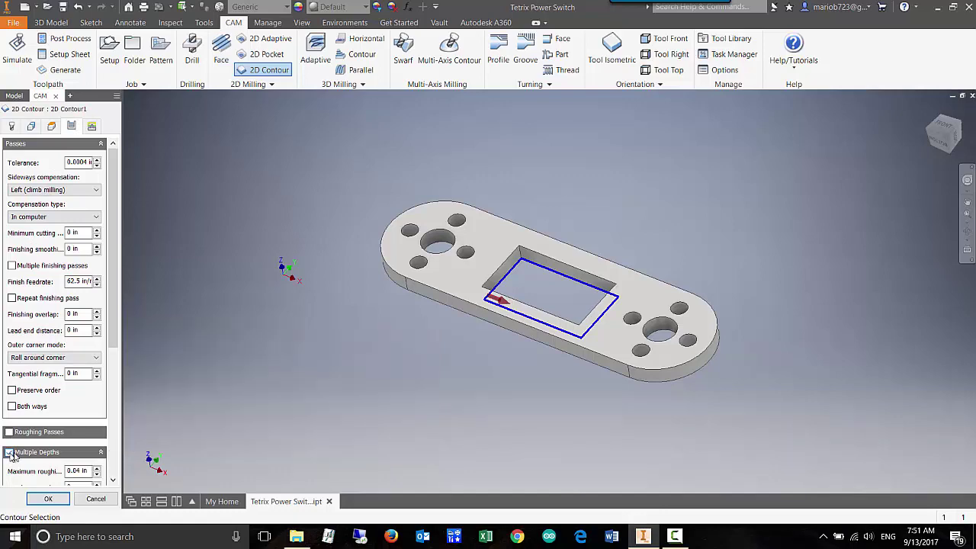
left_click_drag(113, 332, 112, 426)
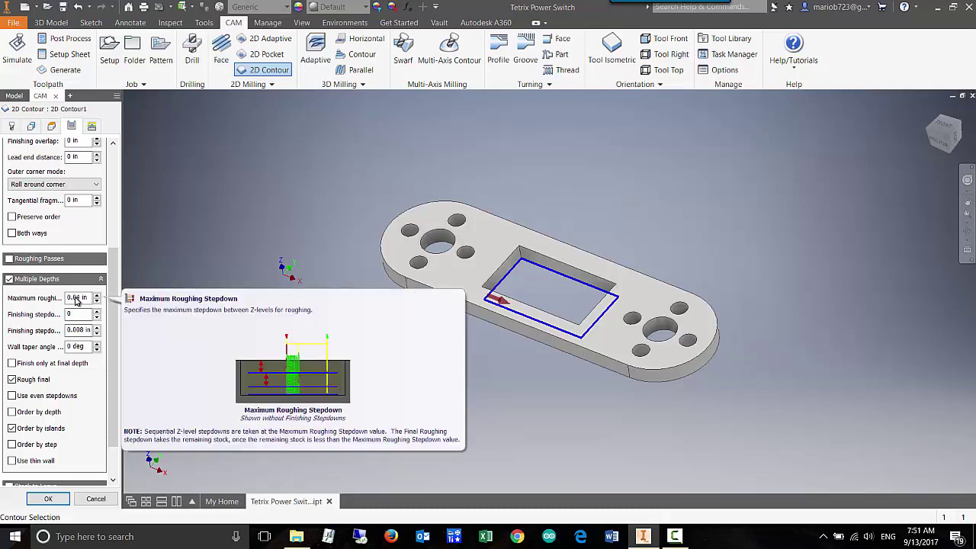
Set the contour's bottom height offset to -0.025 in and finish the 2D Contour operation
left_click(51, 125)
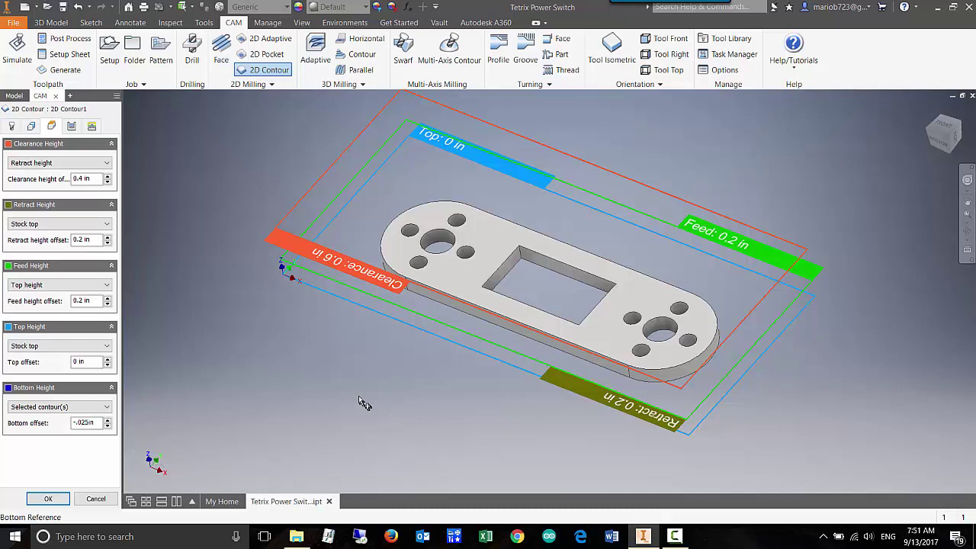
middle_click_drag(356, 393, 336, 404, "shift")
middle_click_drag(465, 404, 473, 377, "shift")
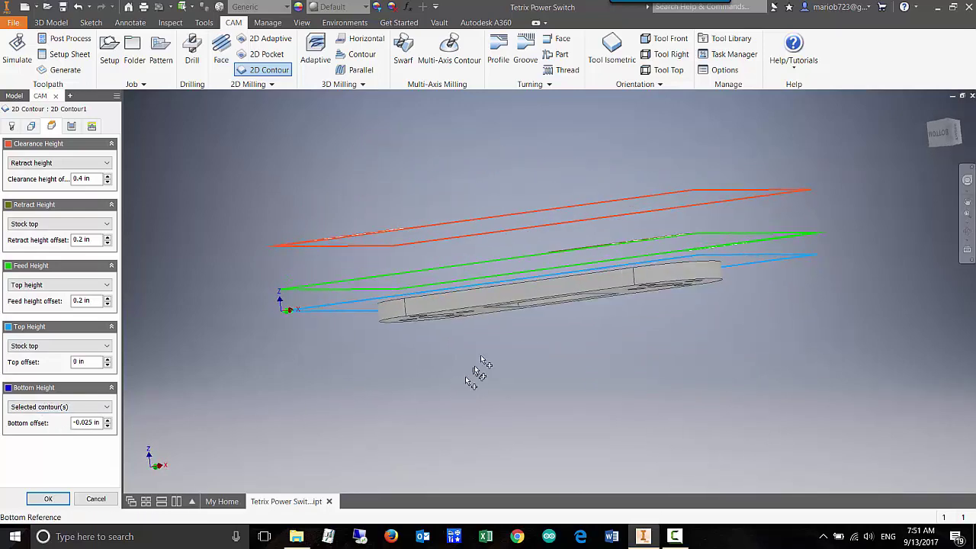
left_click(48, 499)
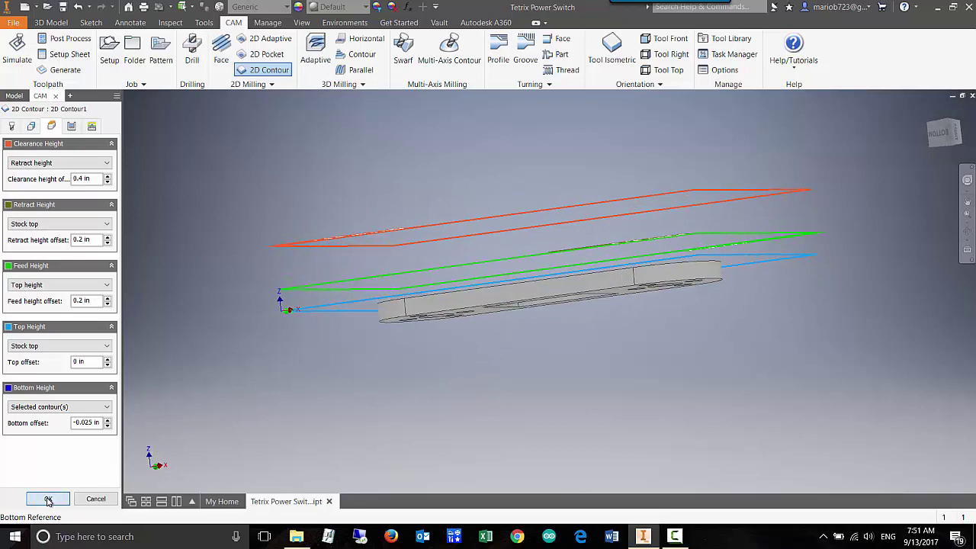
Start a Bore operation with the 1/8" flat endmill and select the large hole and four small holes at the plate's right end
middle_click_drag(320, 430, 361, 452, "shift")
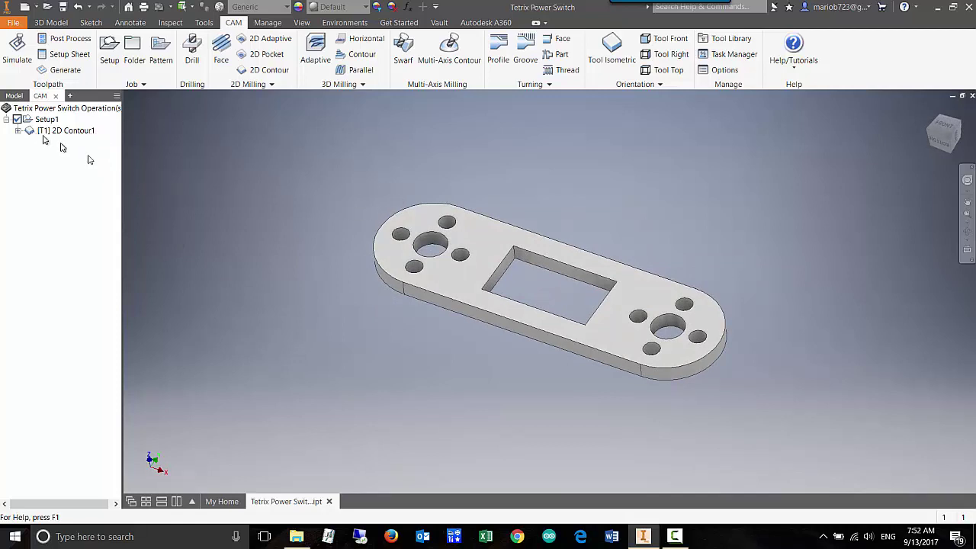
left_click(273, 85)
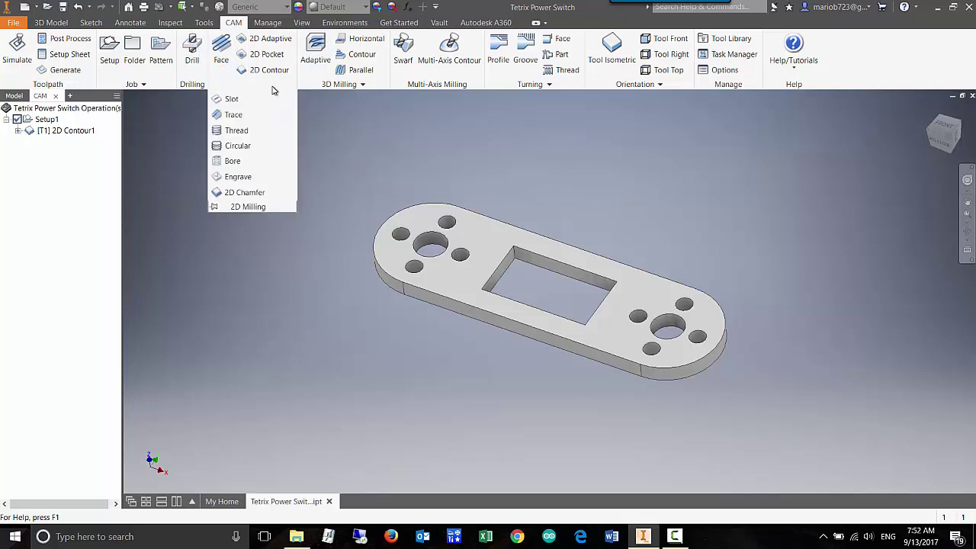
left_click(225, 163)
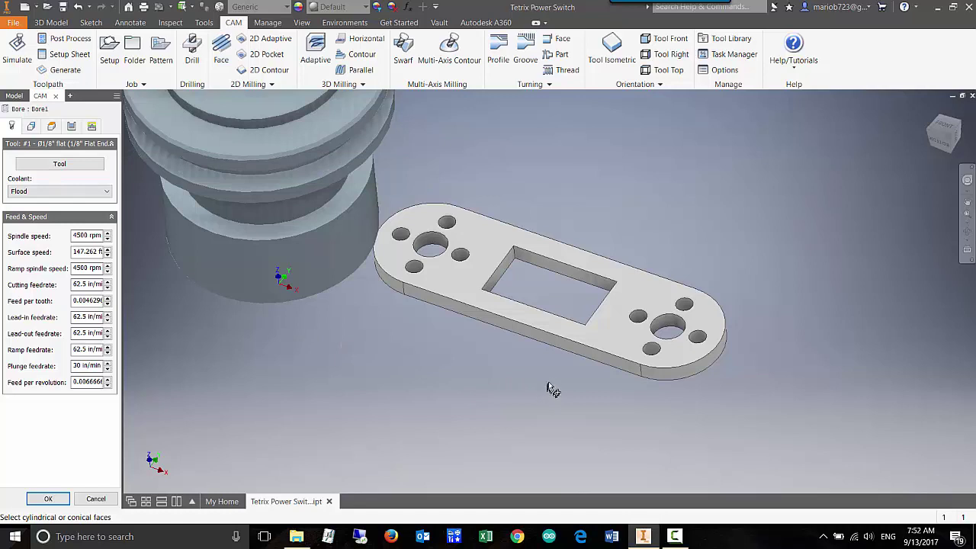
left_click(699, 340)
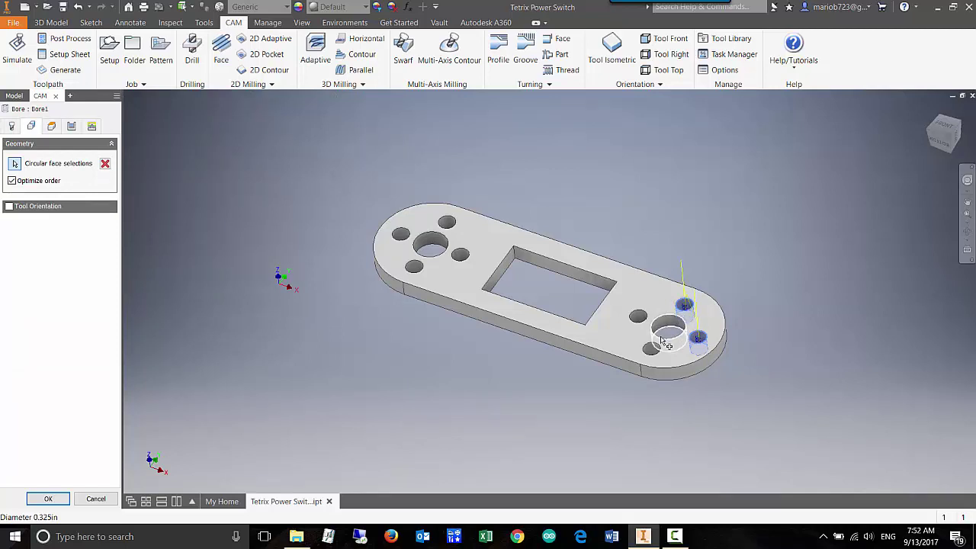
left_click(662, 330)
left_click(653, 352)
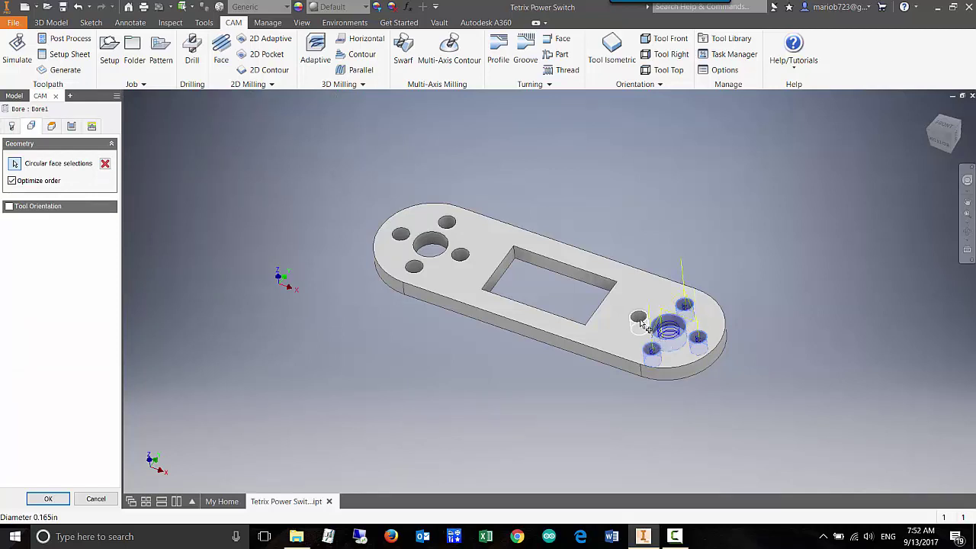
left_click(639, 317)
Add the large hole and four small holes at the plate's opposite end and finish the Bore operation
left_click(462, 261)
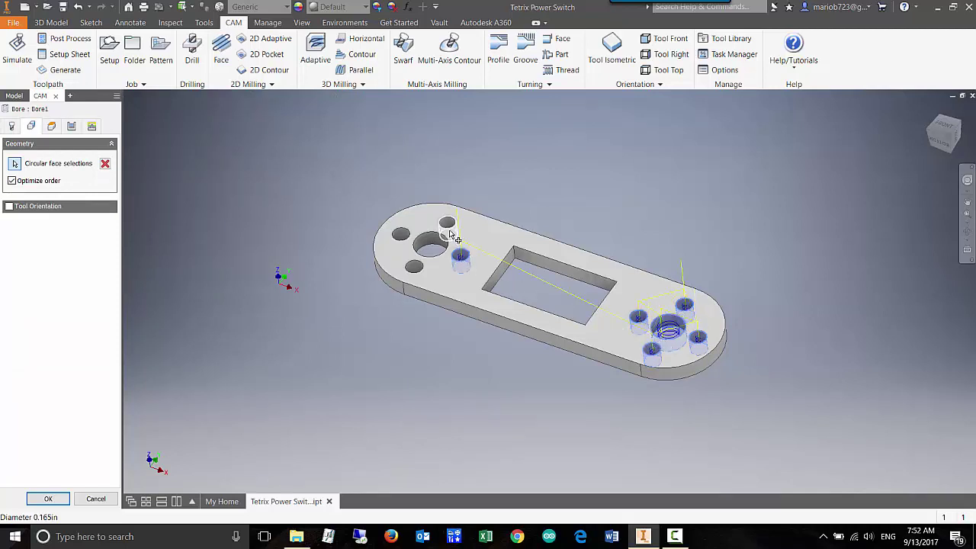
left_click(448, 227)
left_click(431, 245)
left_click(400, 234)
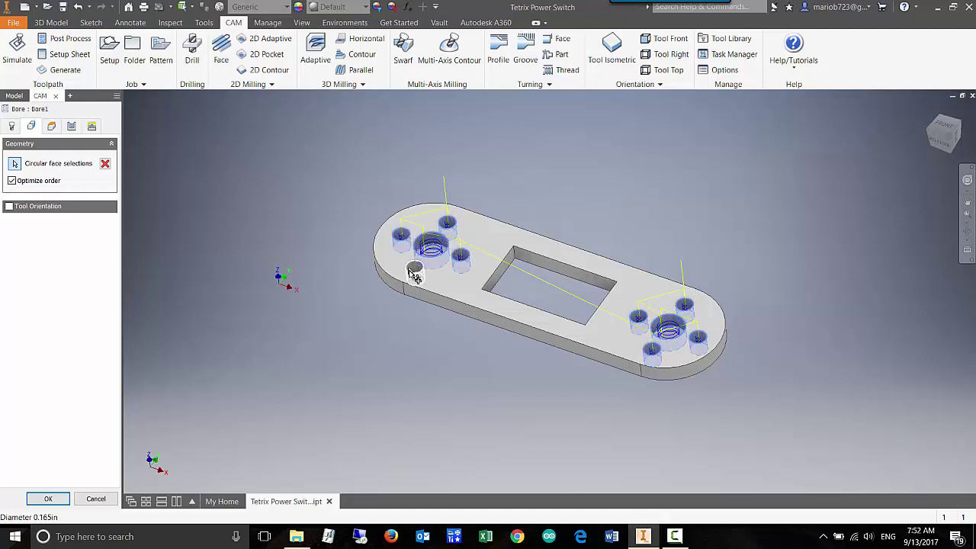
left_click(413, 273)
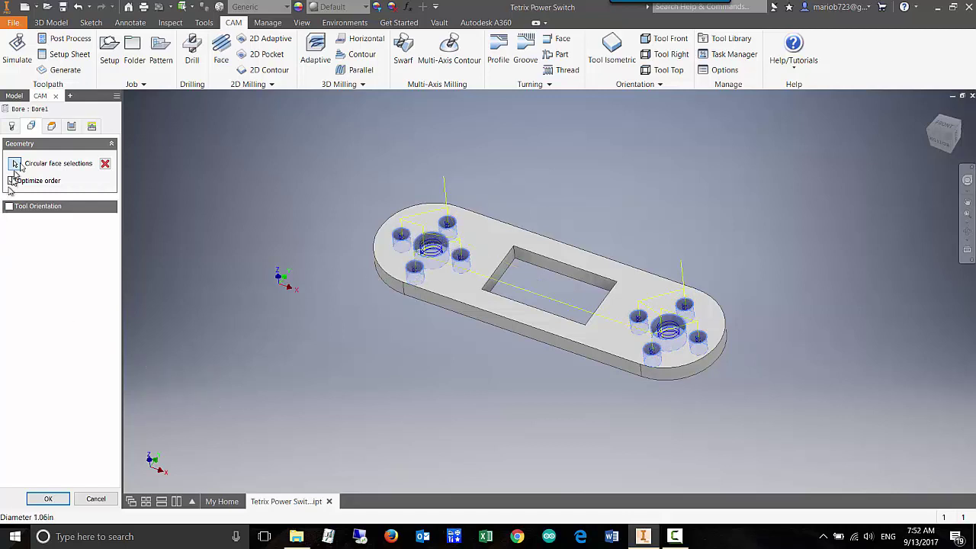
left_click(72, 126)
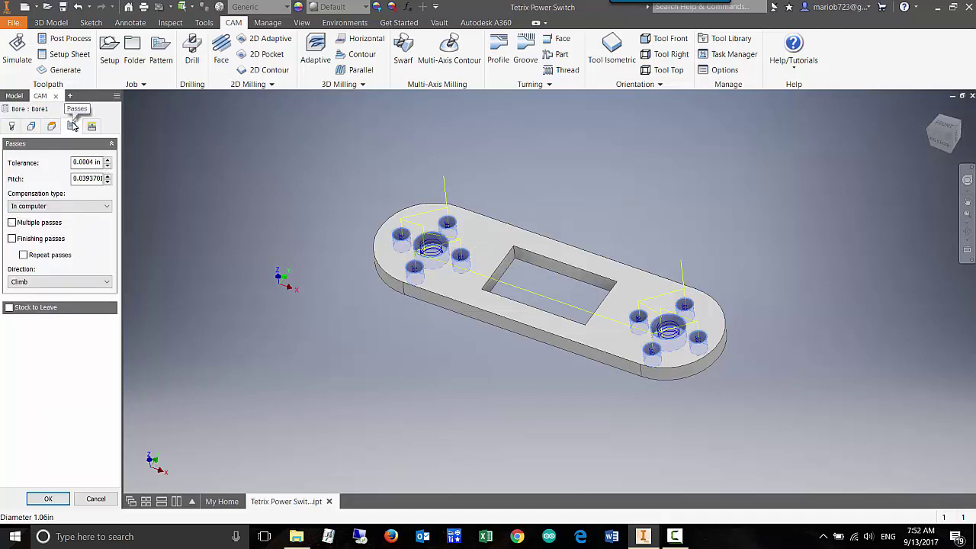
left_click(49, 499)
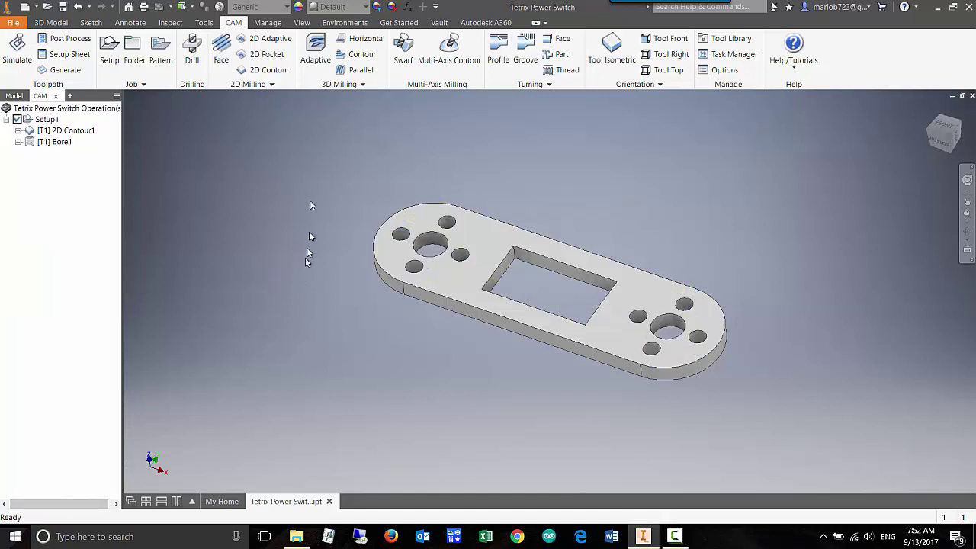
Start a 2D Contour on the plate's outer bottom edge loop and set its bottom height offset to -0.025 in
left_click(262, 69)
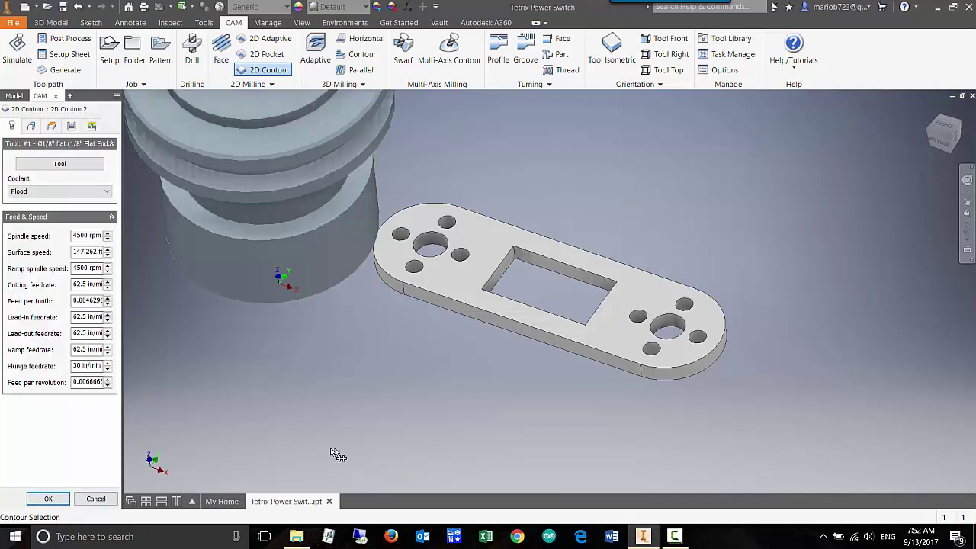
left_click(505, 334)
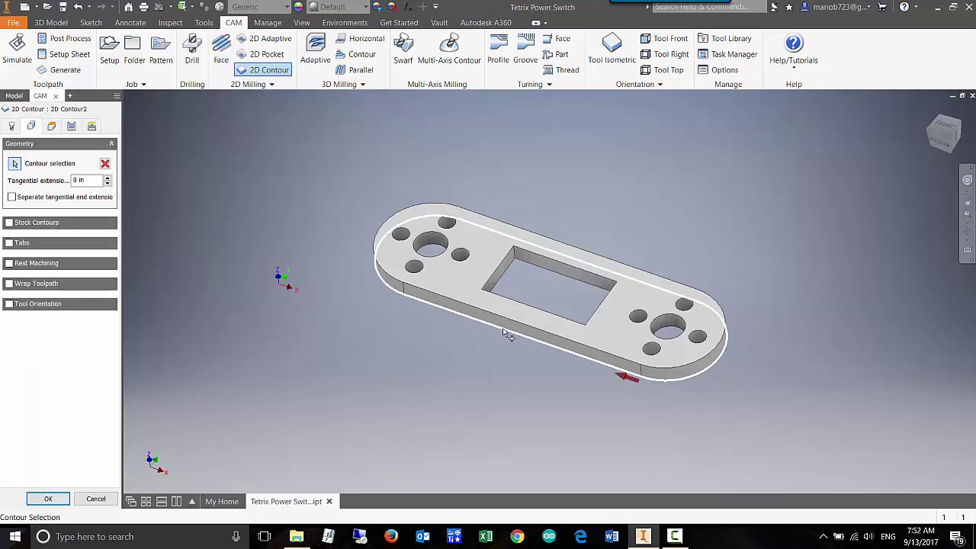
left_click(51, 126)
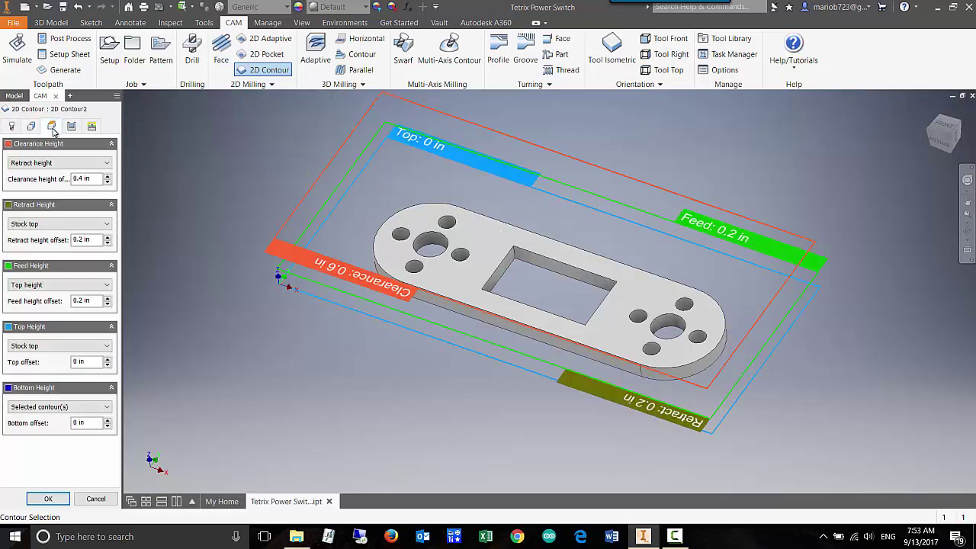
left_click(86, 426)
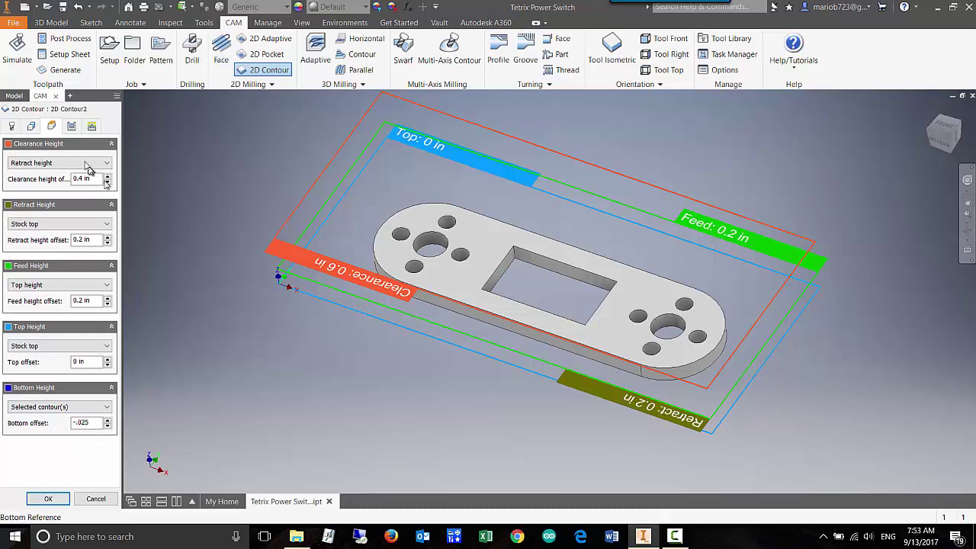
Enable Multiple Depths for the outer profile's passes and finish the 2D Contour operation
left_click(76, 126)
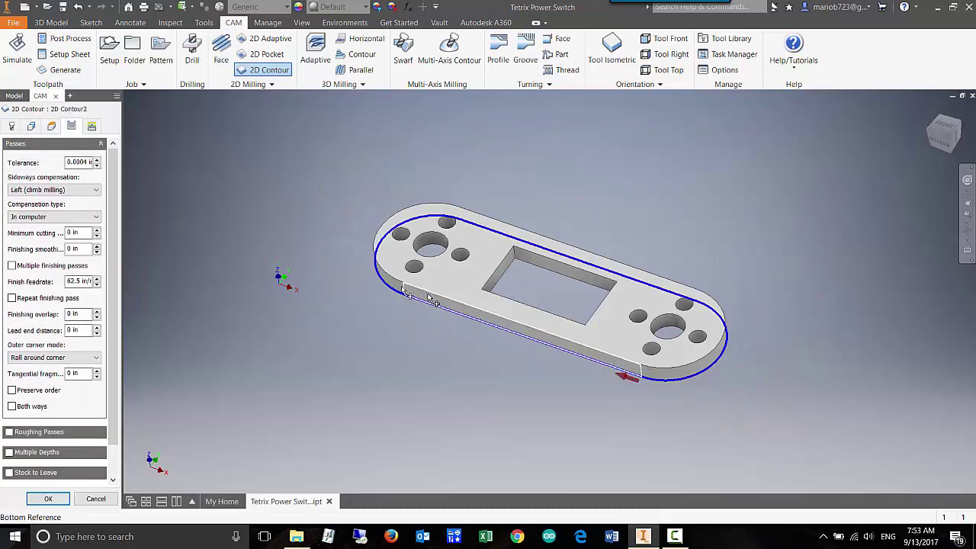
left_click(10, 454)
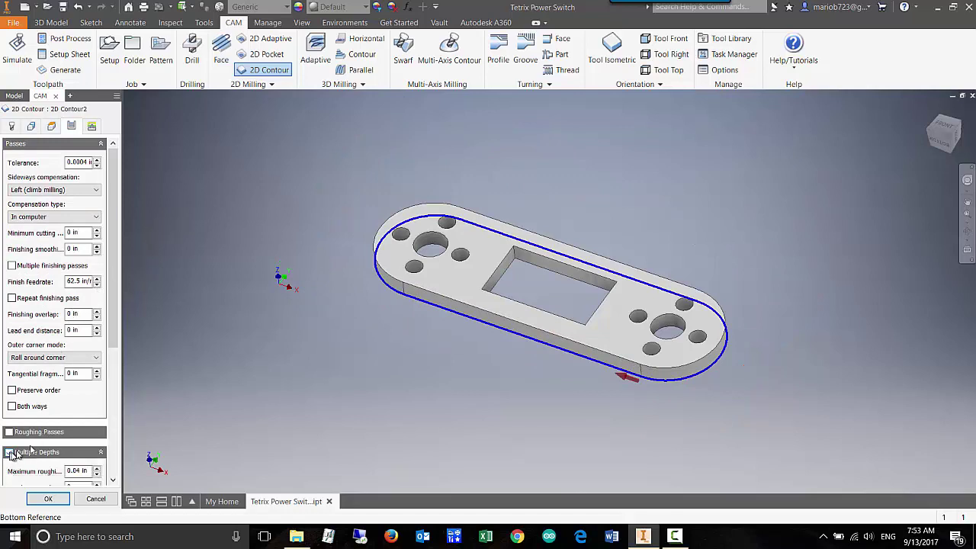
scroll(101, 389, "down", 4)
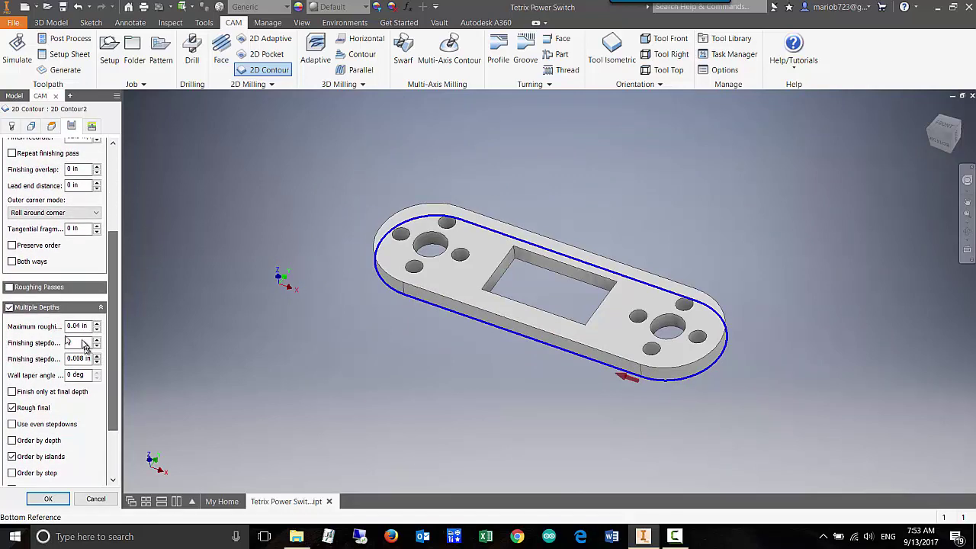
left_click(55, 501)
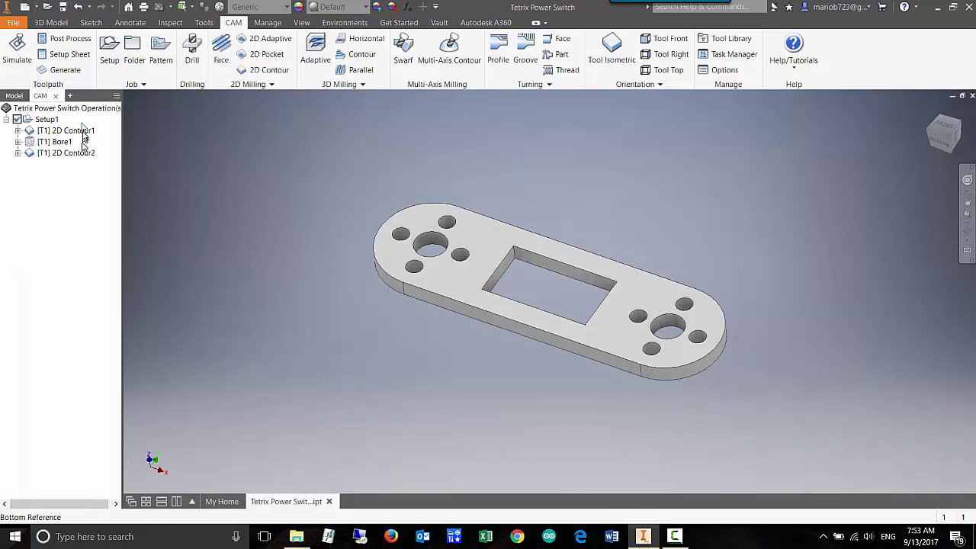
Simulate all toolpaths of the setup at an increased playback speed, then close the simulation
left_click(18, 49)
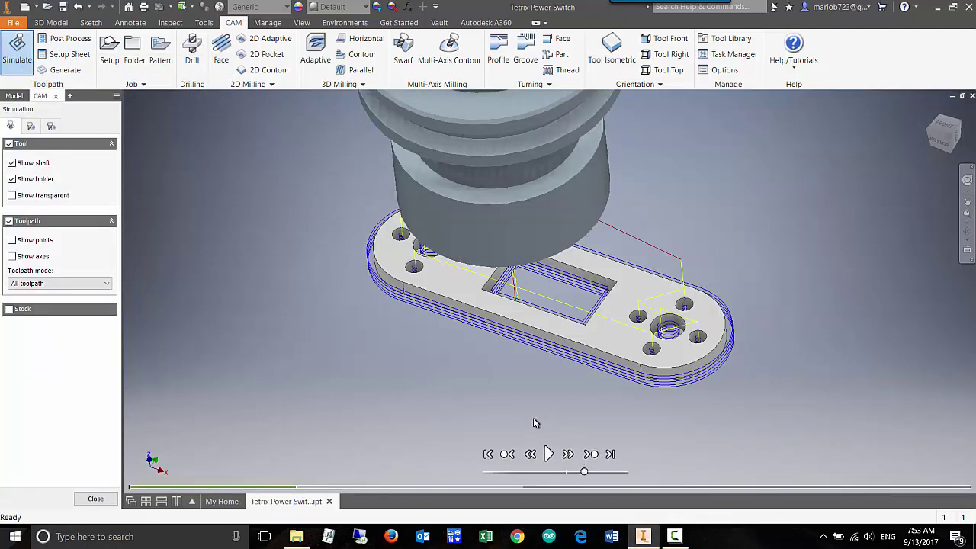
left_click(549, 455)
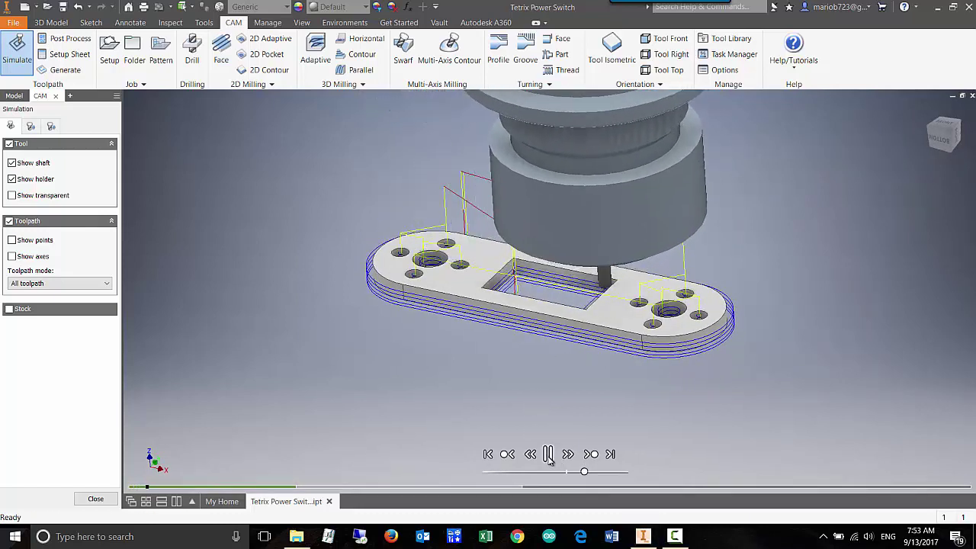
left_click_drag(584, 471, 608, 474)
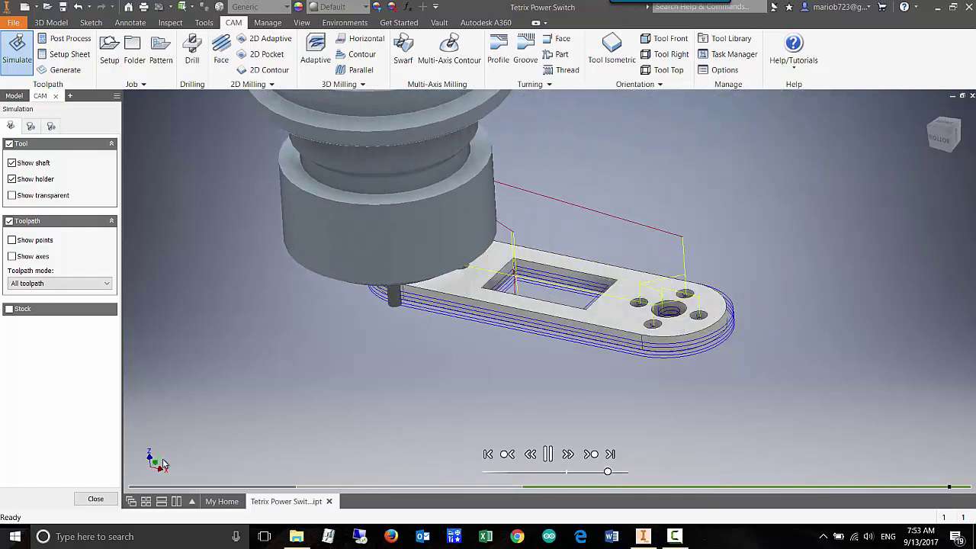
left_click(93, 499)
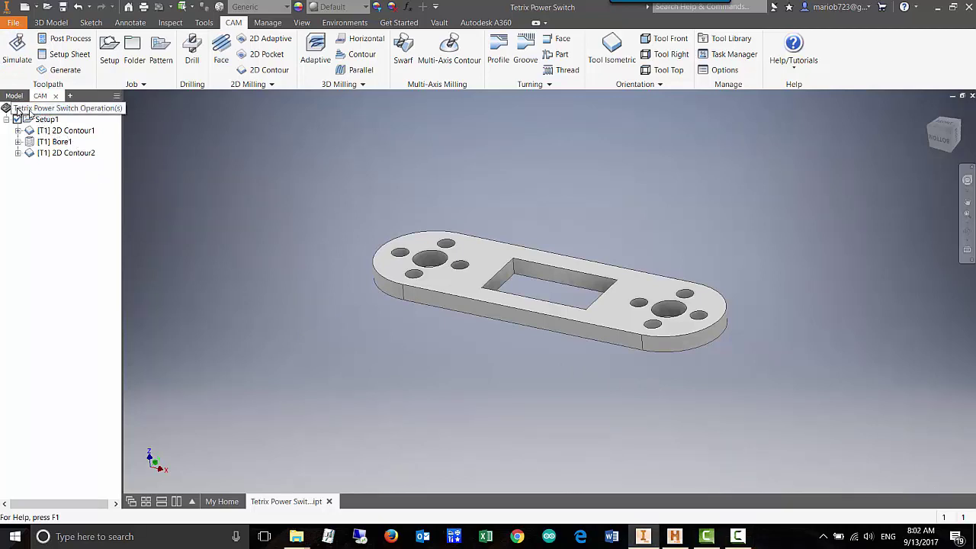
Examine the outer contour operation's toolpath around the plate
left_click(29, 112)
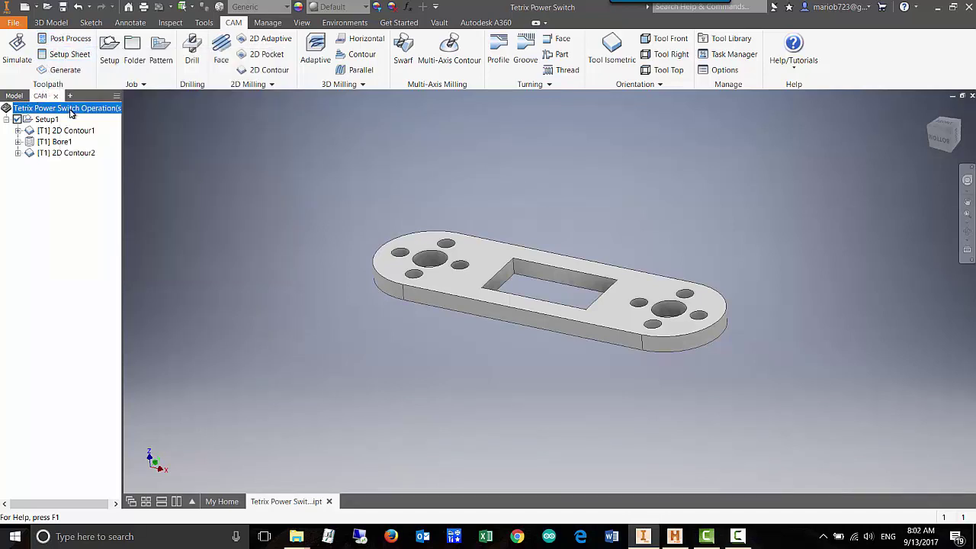
left_click(81, 155)
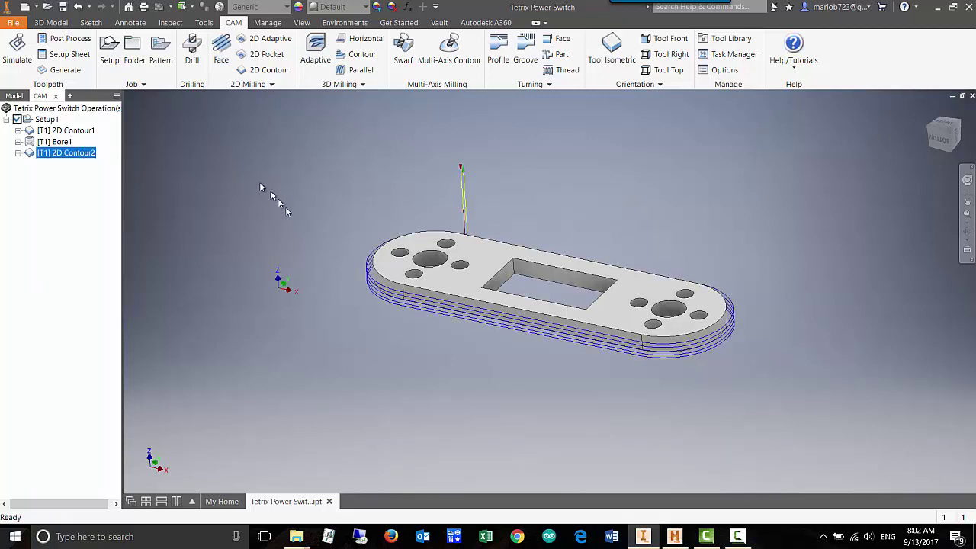
mouse_move(296, 300)
middle_mouse_down("shift")
mouse_move(307, 279)
mouse_move(307, 296)
middle_mouse_up("shift")
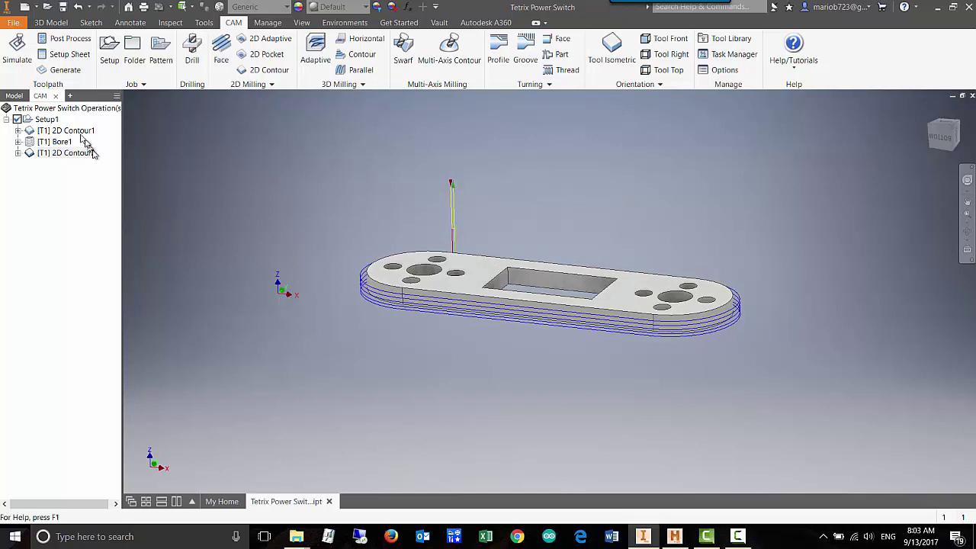
Post-process all operations with the Tormach PathPilot configuration and save the NC file as Switch Tetrix in the HSM CAM folder
left_click(51, 112)
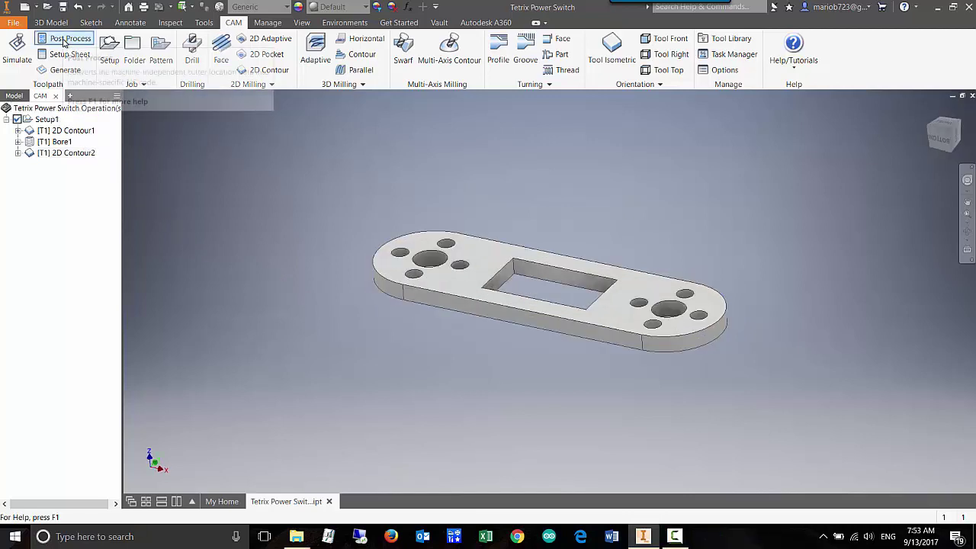
left_click(65, 41)
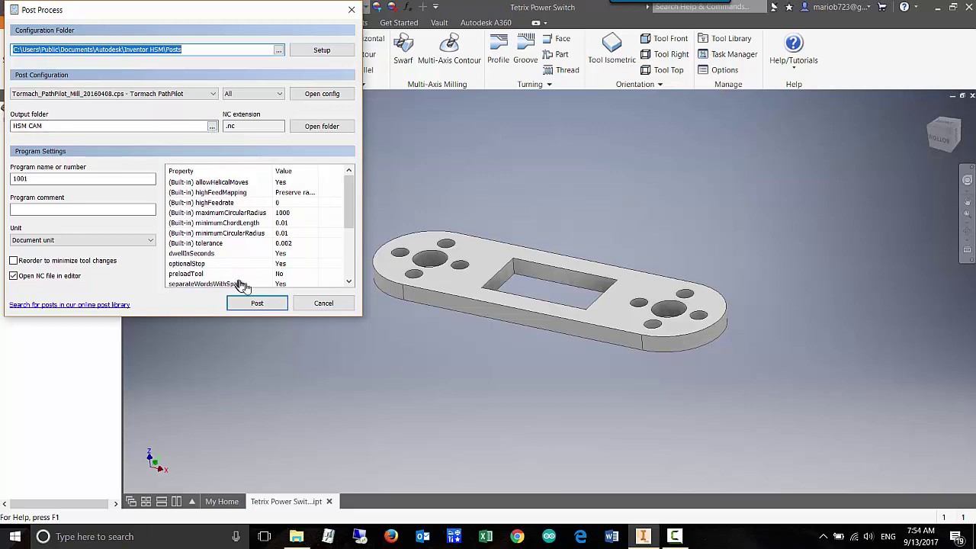
left_click(265, 307)
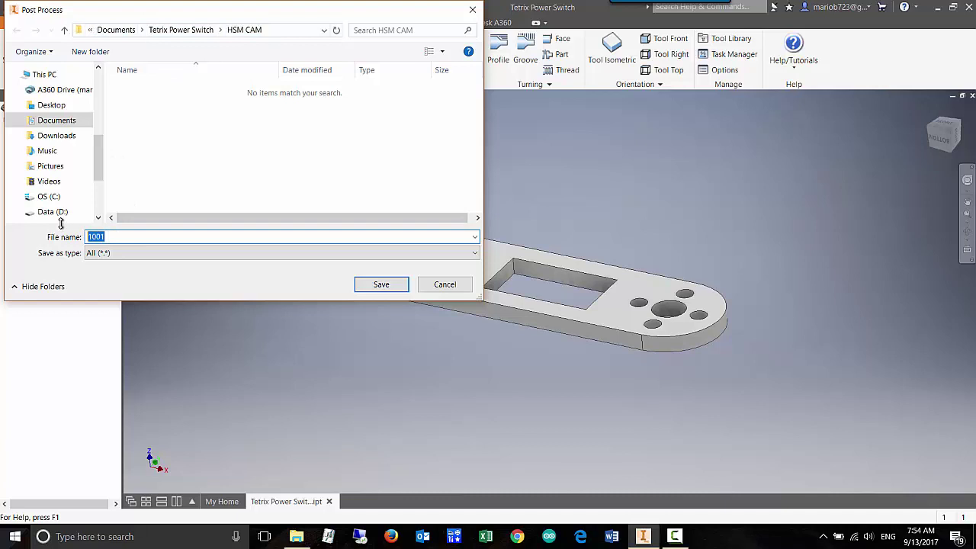
type("Switch Tetrix")
left_click(375, 284)
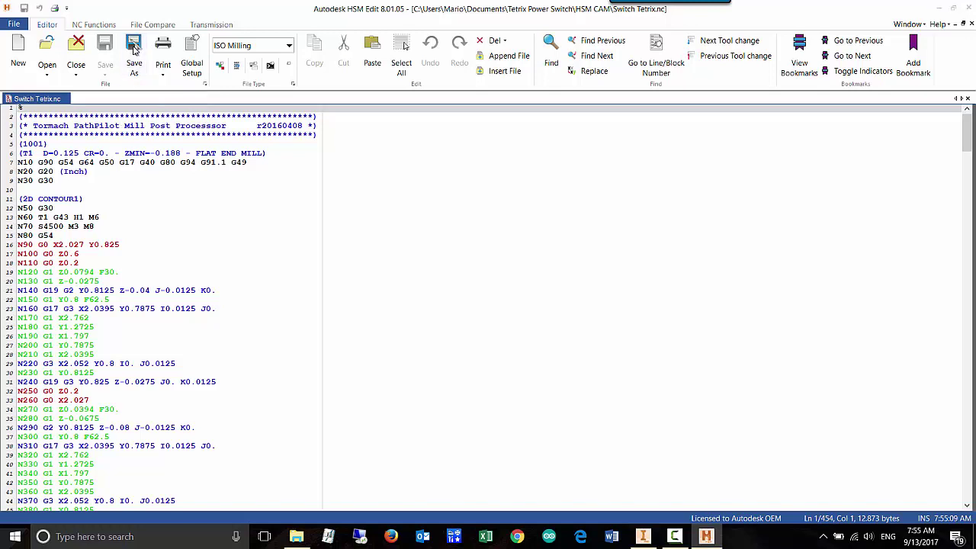
Save a copy of the Switch Tetrix NC file to USB Drive (F:)
left_click(134, 49)
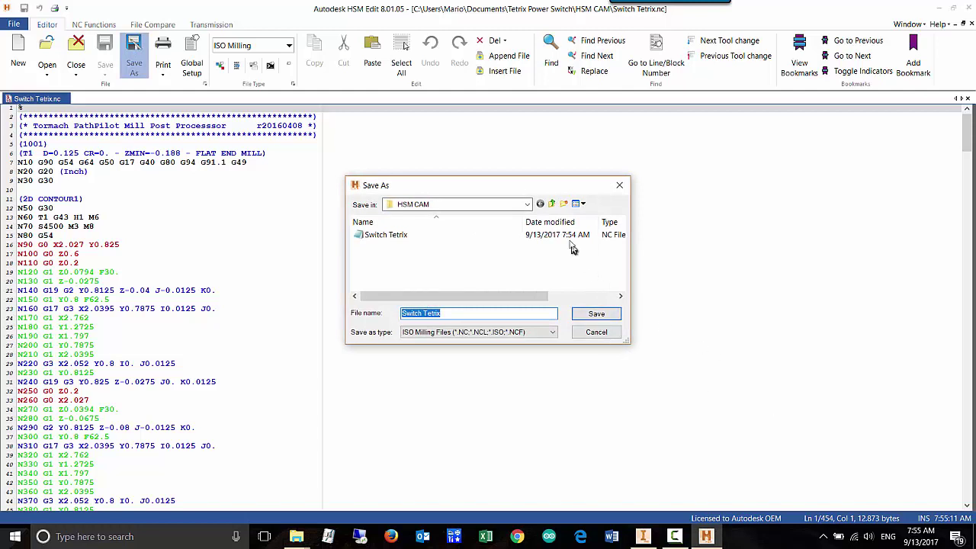
left_click(527, 205)
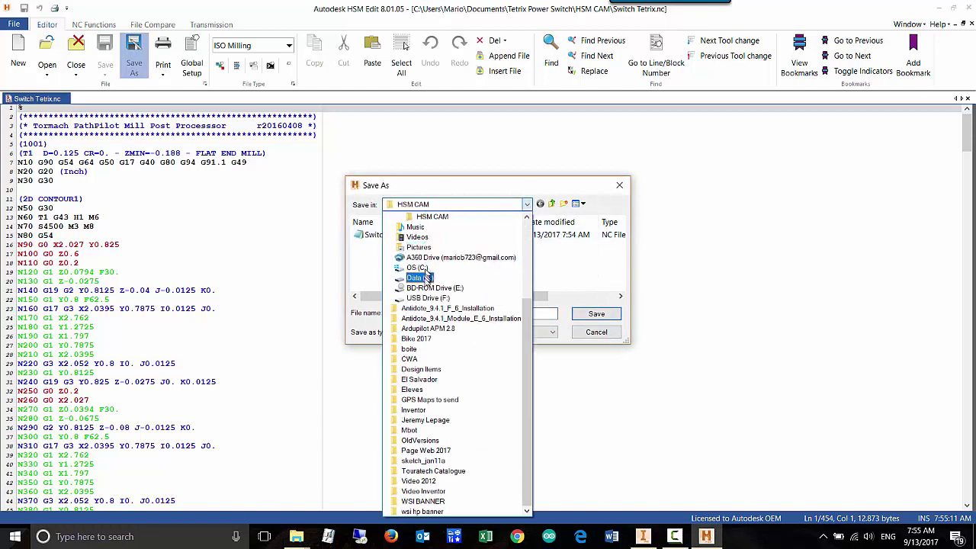
left_click(425, 298)
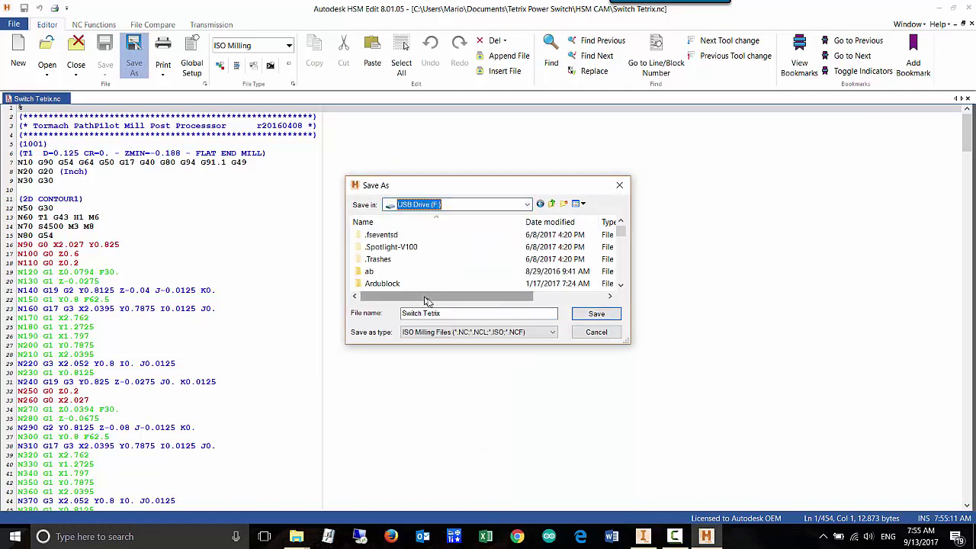
left_click(595, 315)
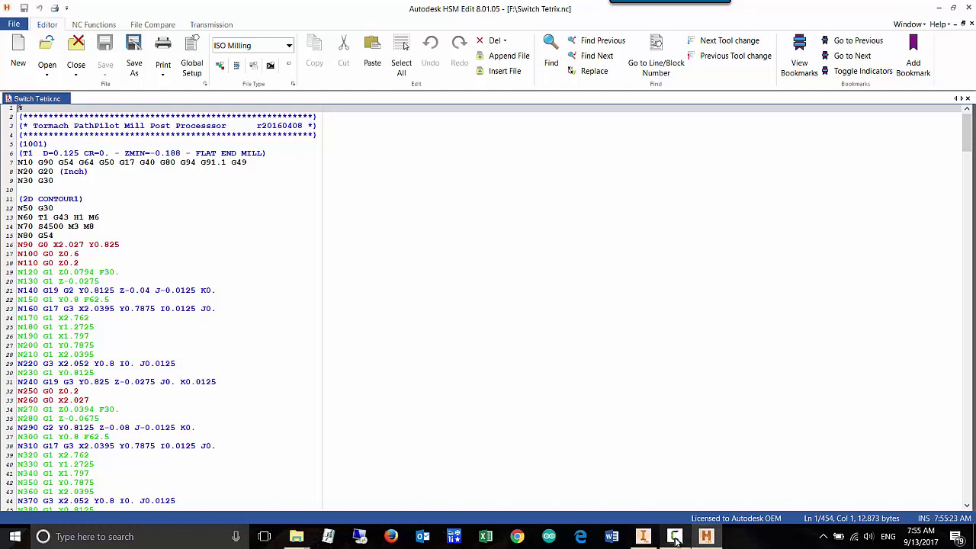
mouse_move(675, 538)
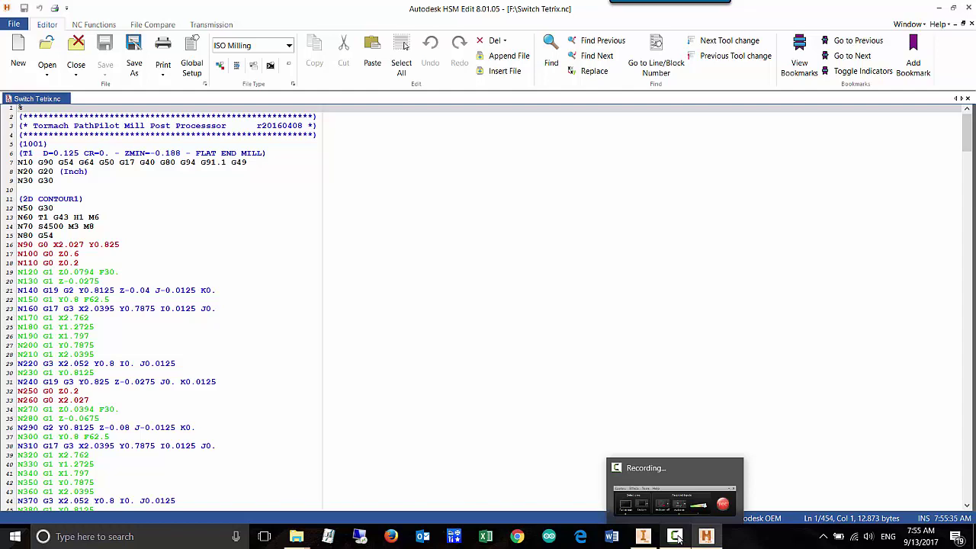
left_click(677, 538)
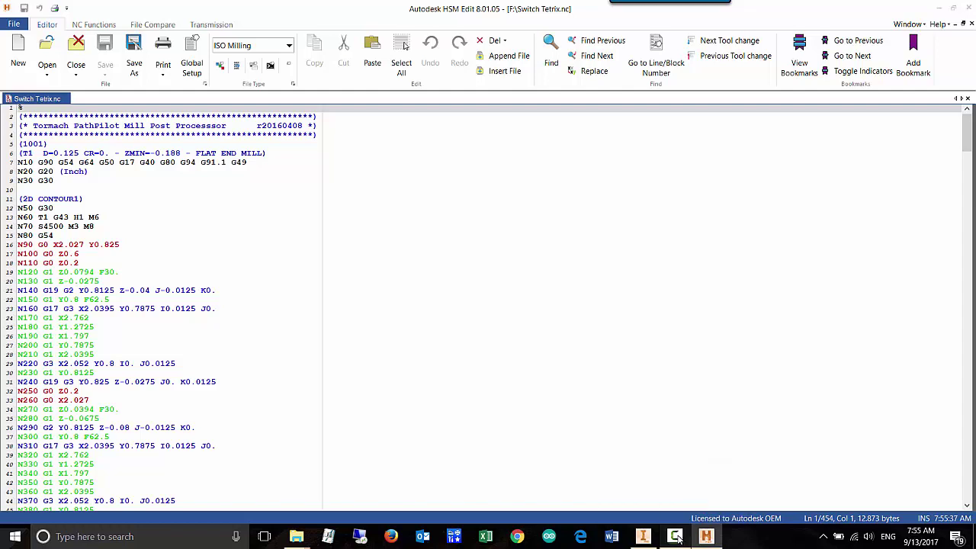